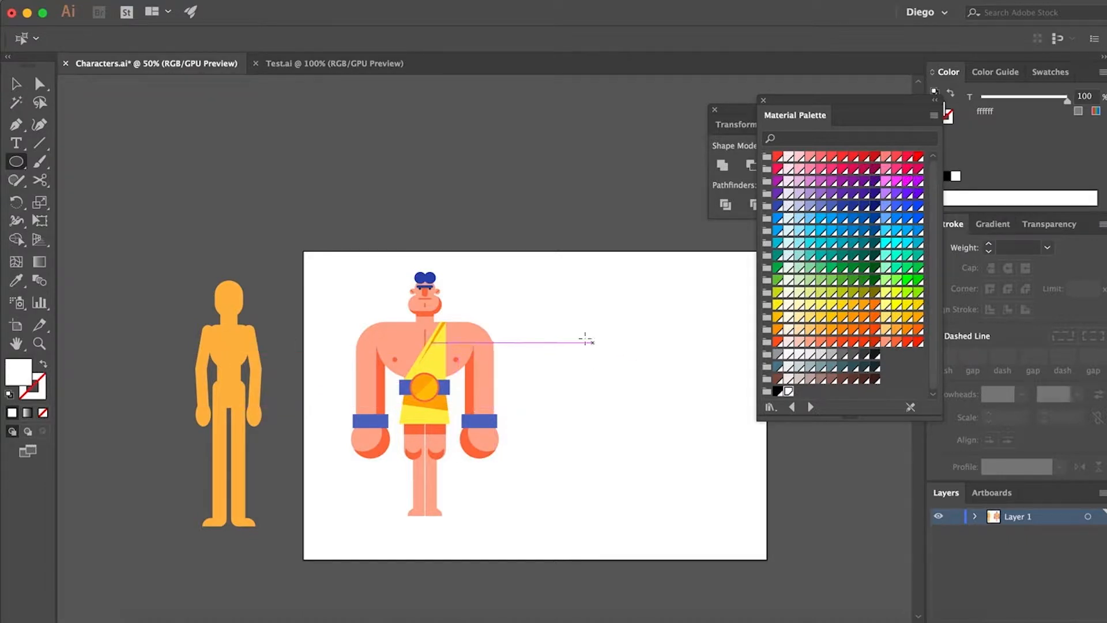
Draw a head circle on the empty canvas beside the muscular character and fill it with Pink 100
scroll(551, 325, "up", 2)
scroll(570, 325, "right", 3)
scroll(570, 325, "down", 1)
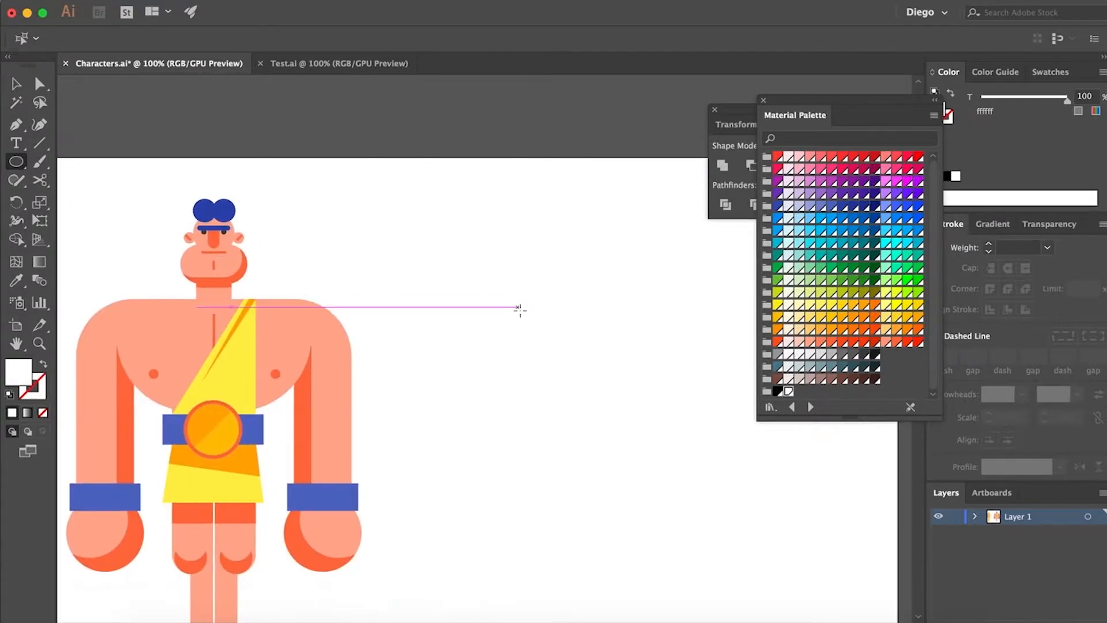
left_click_drag(519, 310, 484, 273)
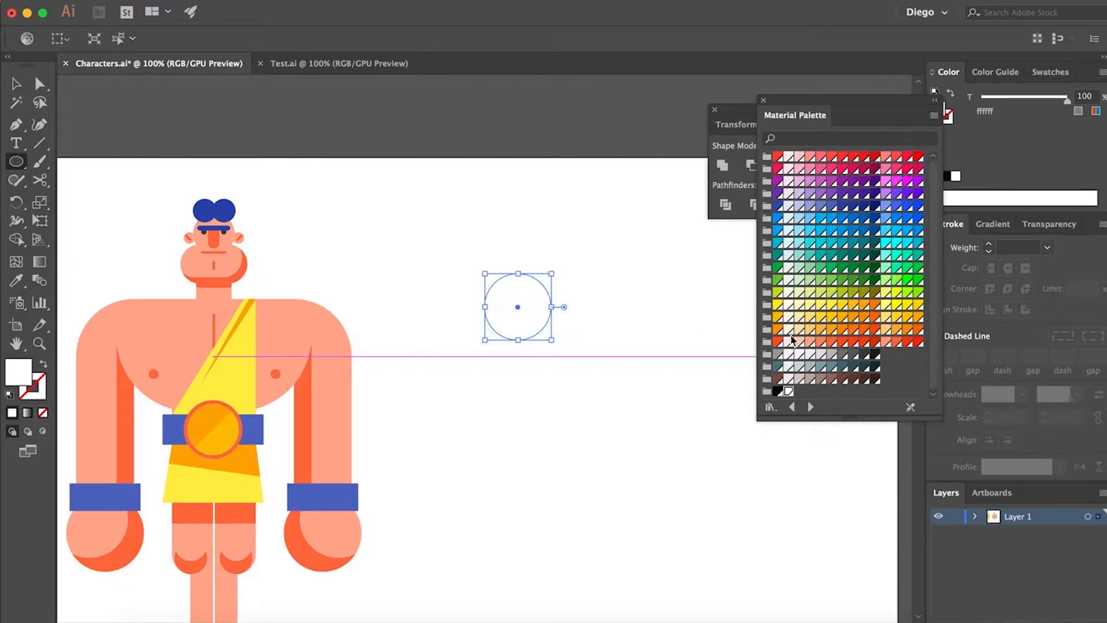
left_click(799, 168)
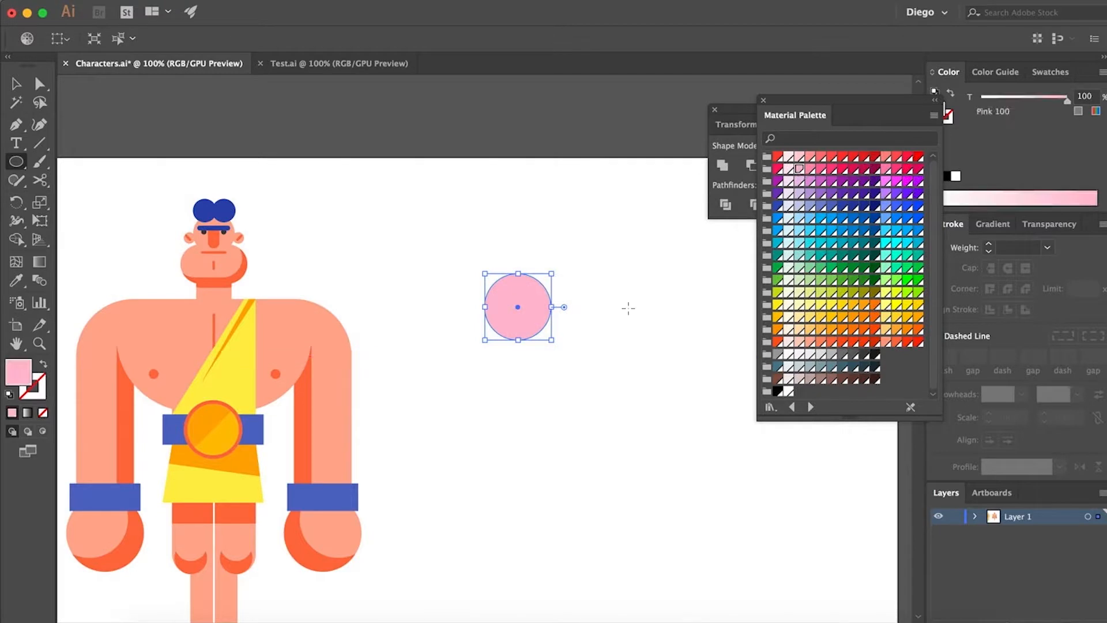
left_click(627, 343, "super")
left_click_drag(619, 413, 596, 392)
scroll(541, 354, "up", 1)
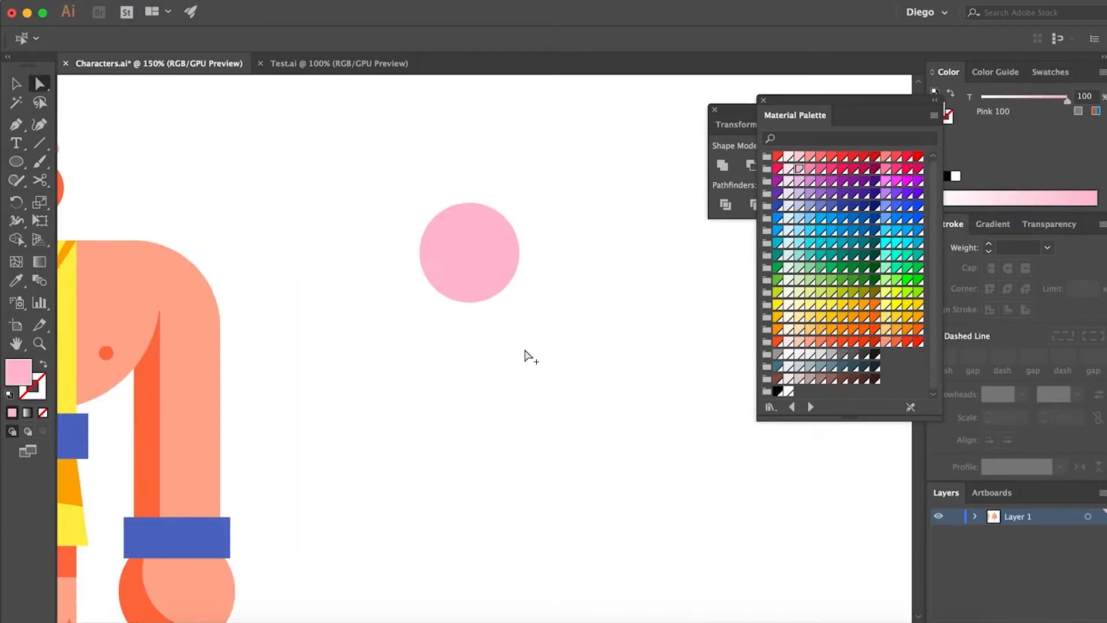
Add a narrow vertical neck rectangle centred under the head circle and move it up to overlap the head
left_click_drag(16, 161, 72, 168)
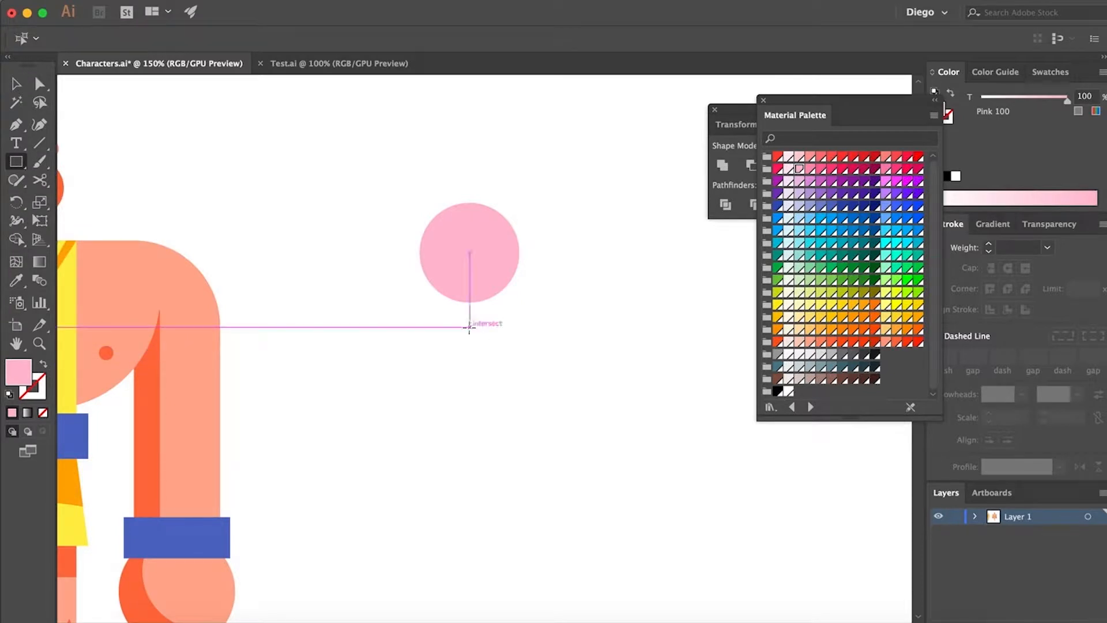
left_click_drag(470, 333, 480, 285)
key("a")
left_click_drag(470, 383, 469, 360)
left_click(526, 369)
Draw a centred torso rectangle over the lower neck and fully round its two bottom corners to 30.33 pt
scroll(567, 407, "down", 2)
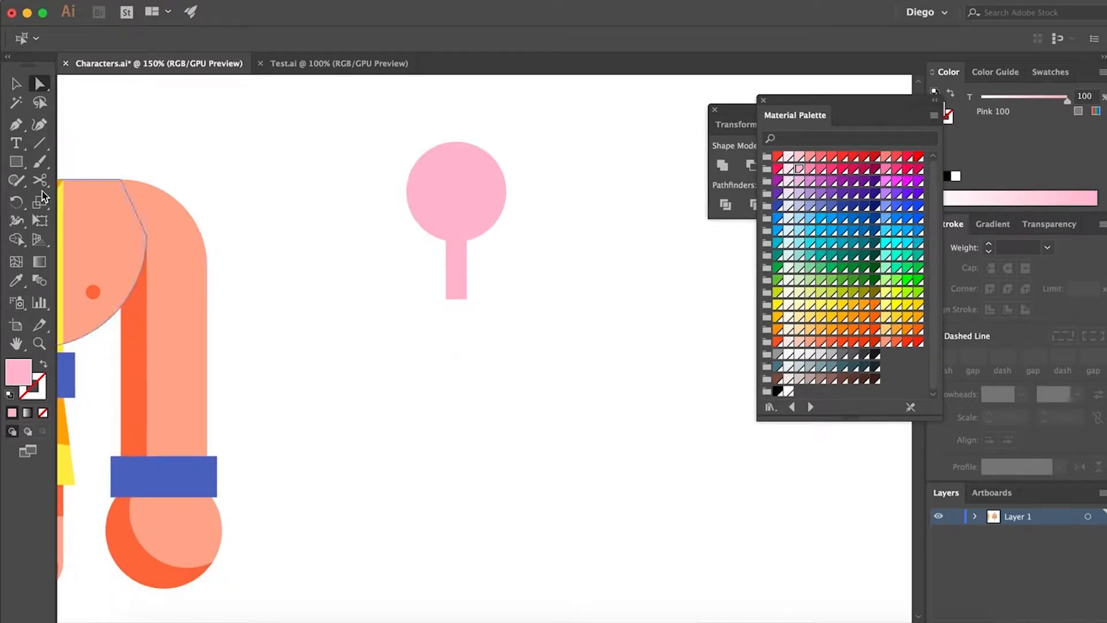
left_click(16, 161)
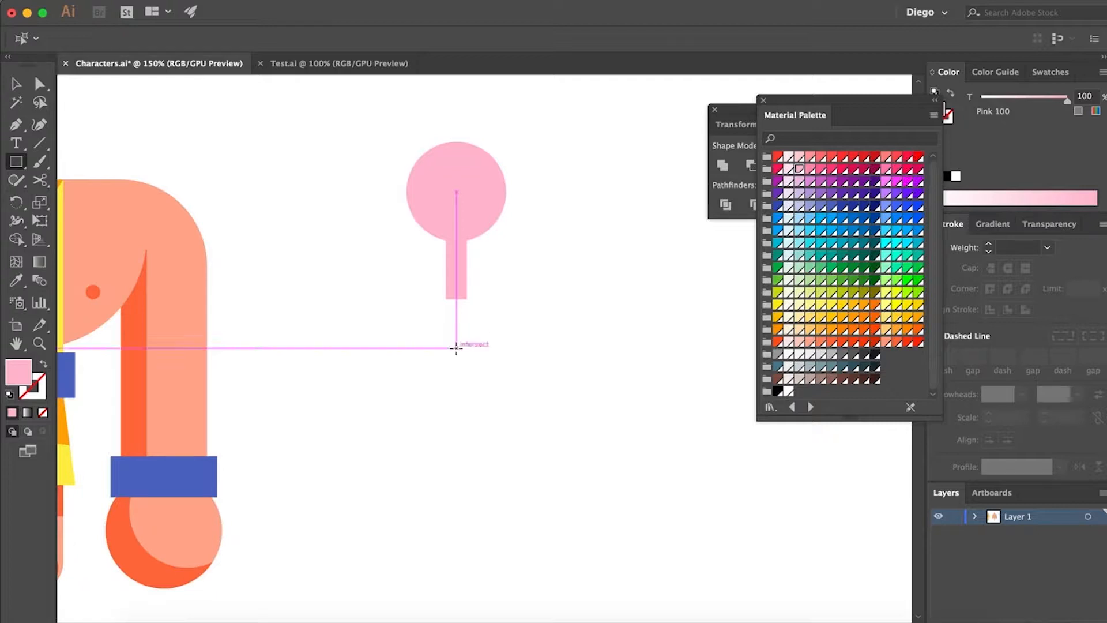
left_click_drag(455, 347, 421, 279)
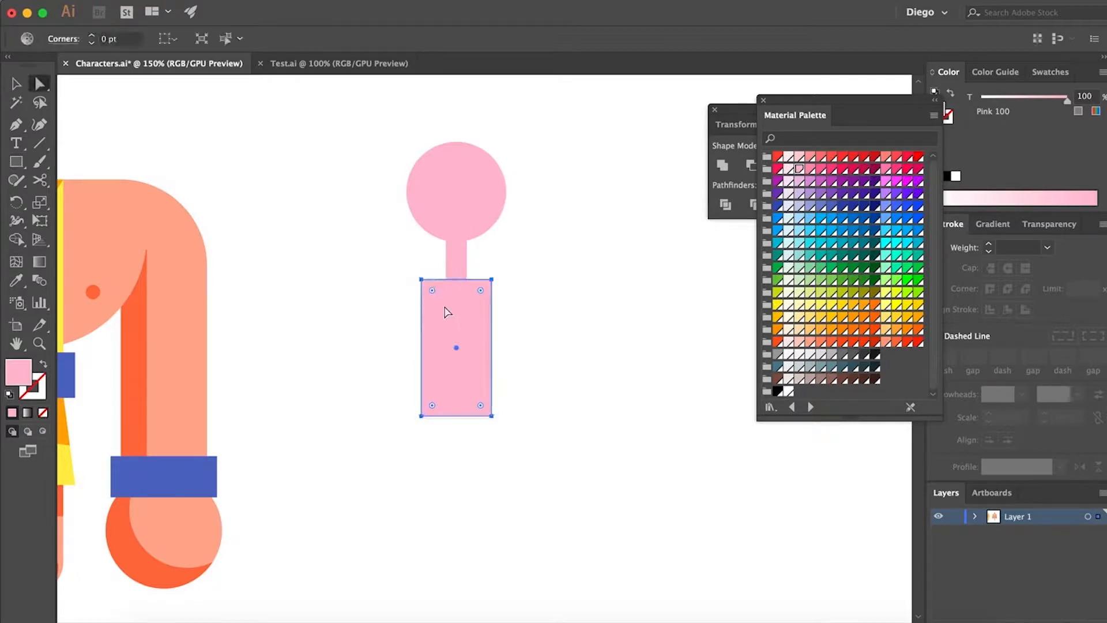
key("a")
left_click(401, 419)
left_click_drag(359, 369, 645, 487)
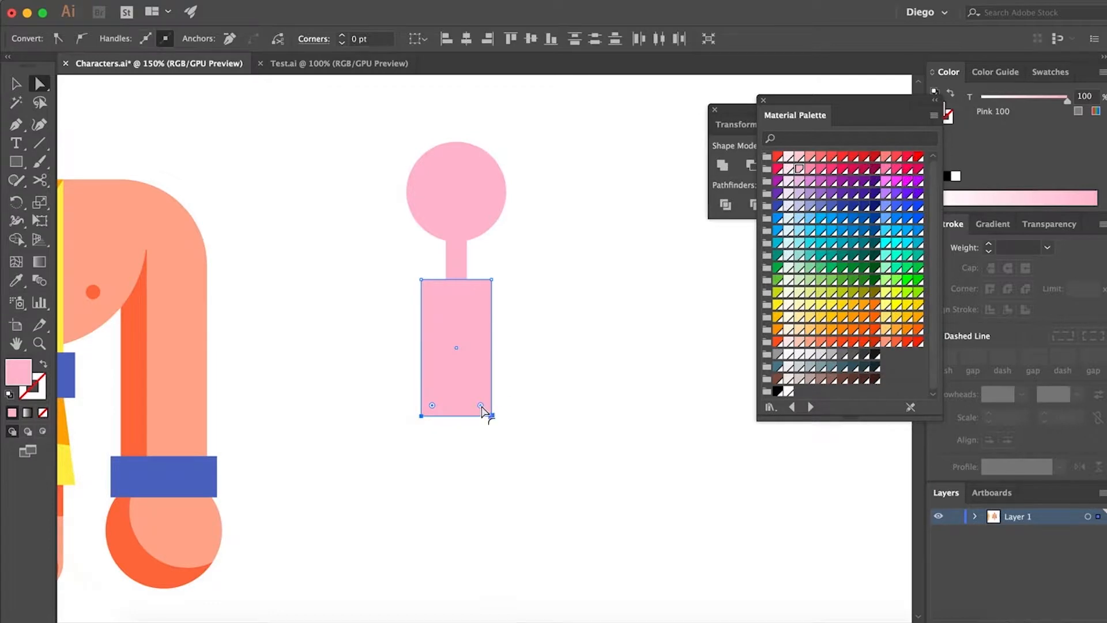
left_click_drag(481, 407, 357, 261)
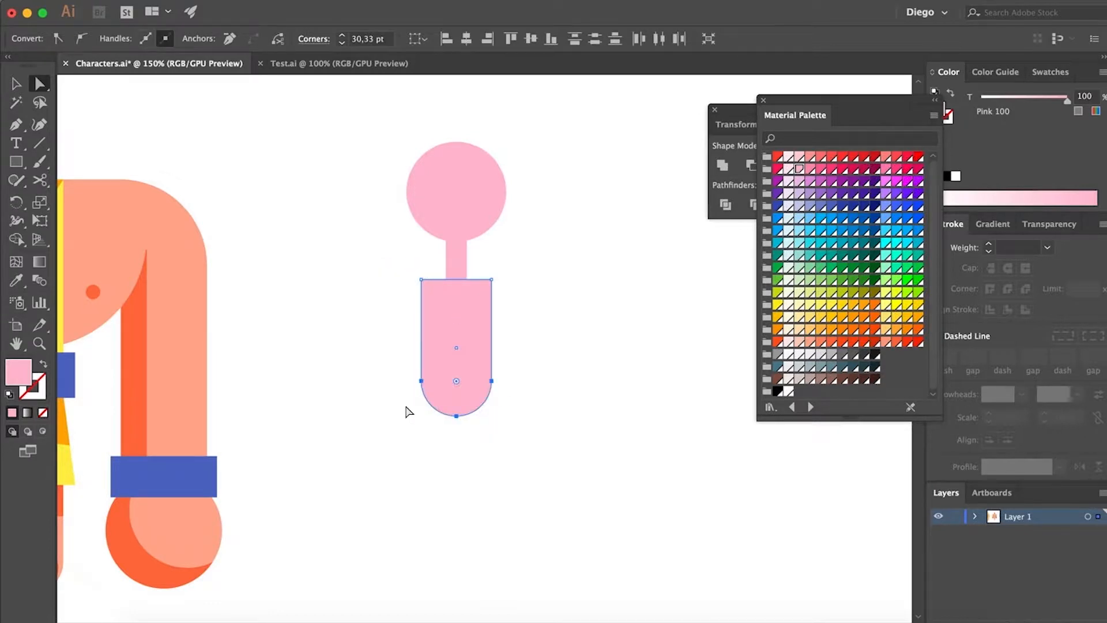
Draw a narrow waist rectangle centred over the torso's bottom edge and round its two top corners
mouse_move(473, 412)
left_mouse_down()
mouse_move(472, 387)
mouse_move(413, 309)
left_mouse_up()
left_click(545, 412)
scroll(457, 403, "down", 2)
key("m")
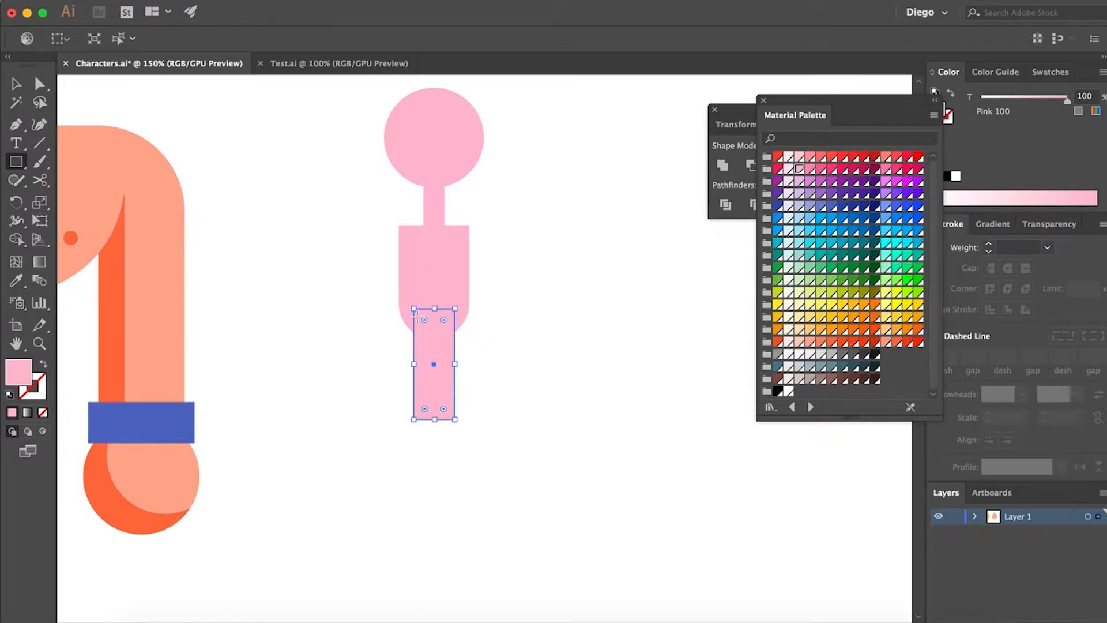
key("a")
left_click(414, 309)
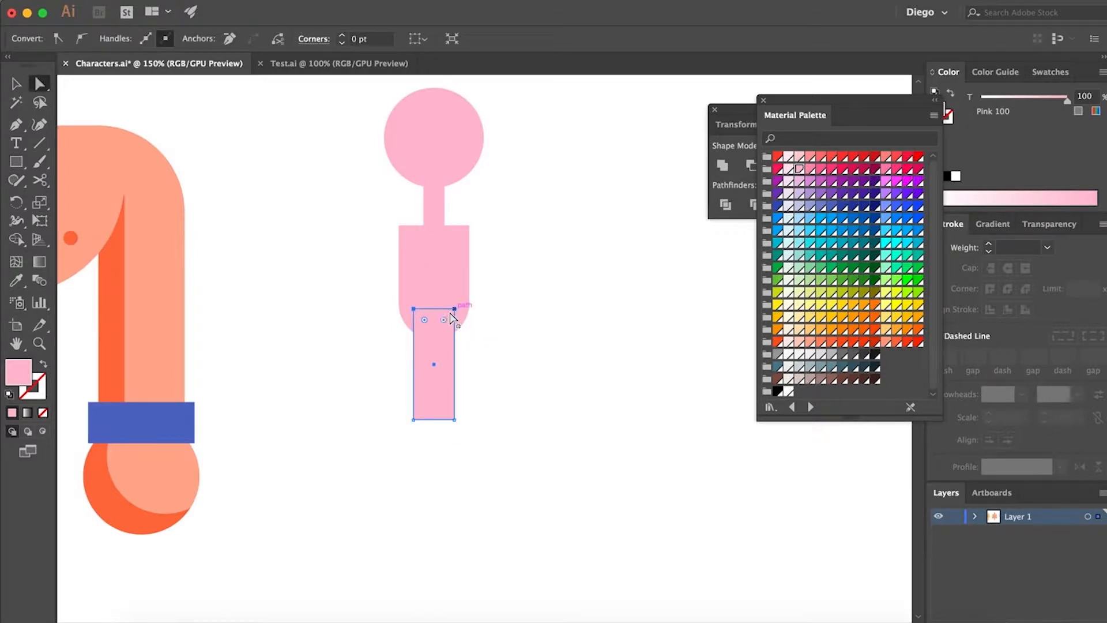
left_click(454, 309, "shift")
left_click_drag(447, 318, 428, 410)
left_click(463, 393)
Draw a large, nearly square skirt shape centred under the waist and shift it down slightly to expose more waist
key("m")
left_click_drag(363, 381, 334, 272)
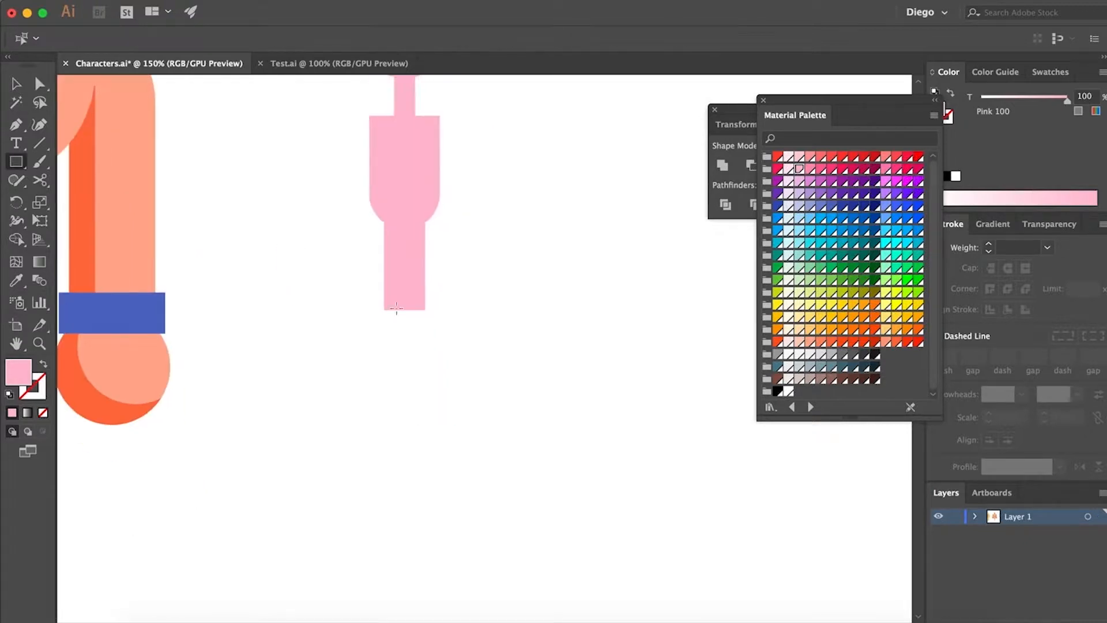
left_click_drag(404, 333, 324, 245)
key("a")
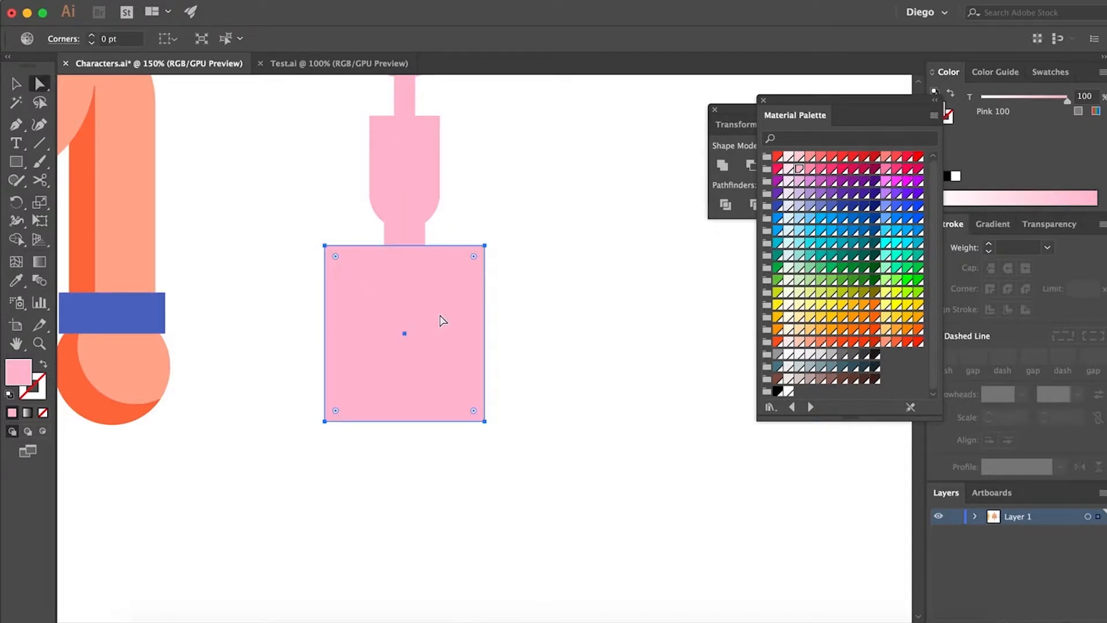
left_click_drag(457, 329, 452, 351)
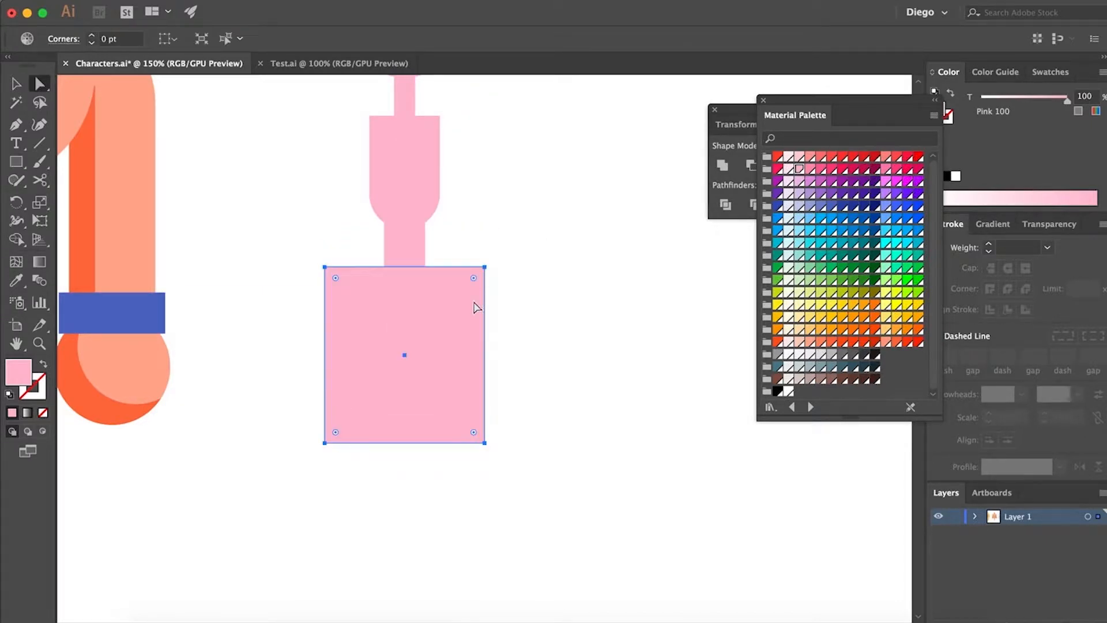
Round the skirt's two top corners to 69 pt to form a full dome
left_click(484, 267)
left_click(325, 267, "shift")
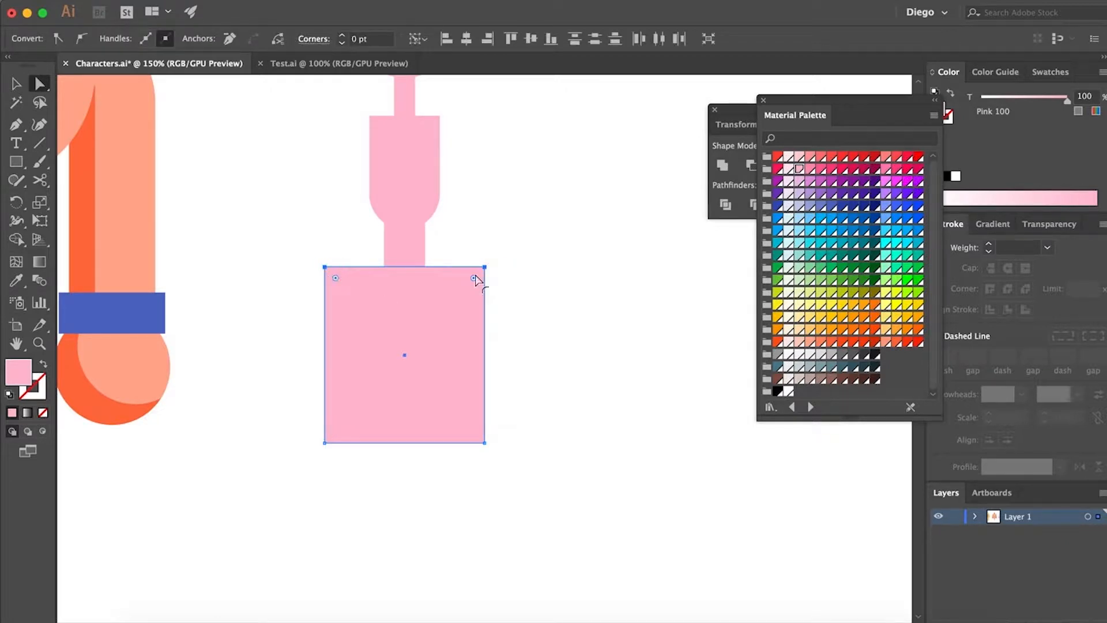
left_click_drag(335, 278, 425, 494)
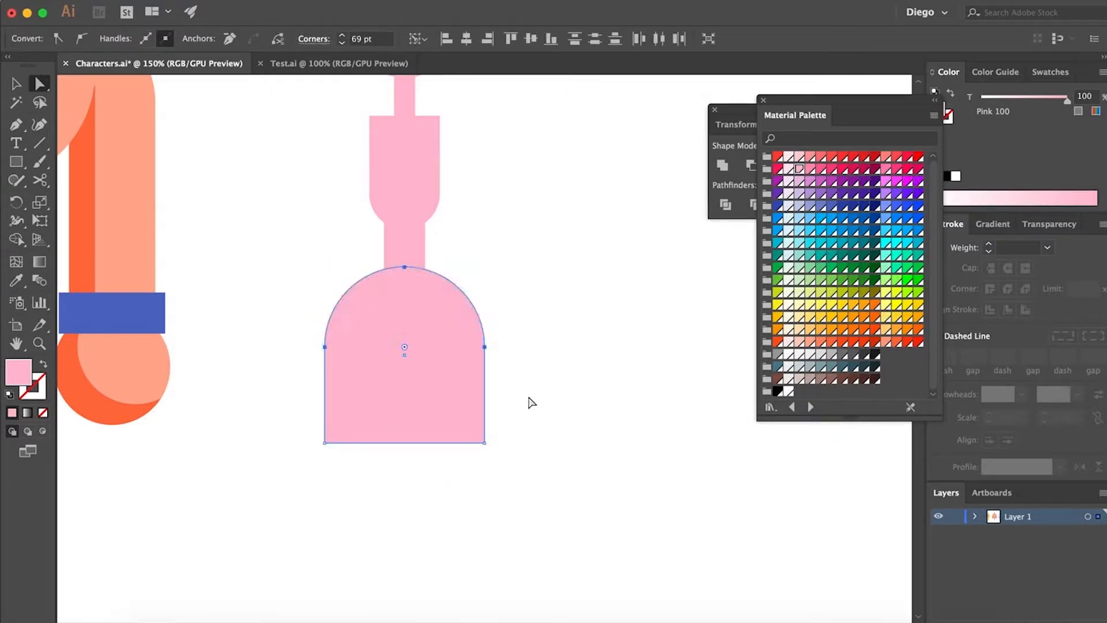
left_click(528, 400)
Narrow the domed skirt shape slightly, keeping it centred under the waist
key("super+minus")
key("super+minus")
key("super+plus")
key("super+plus")
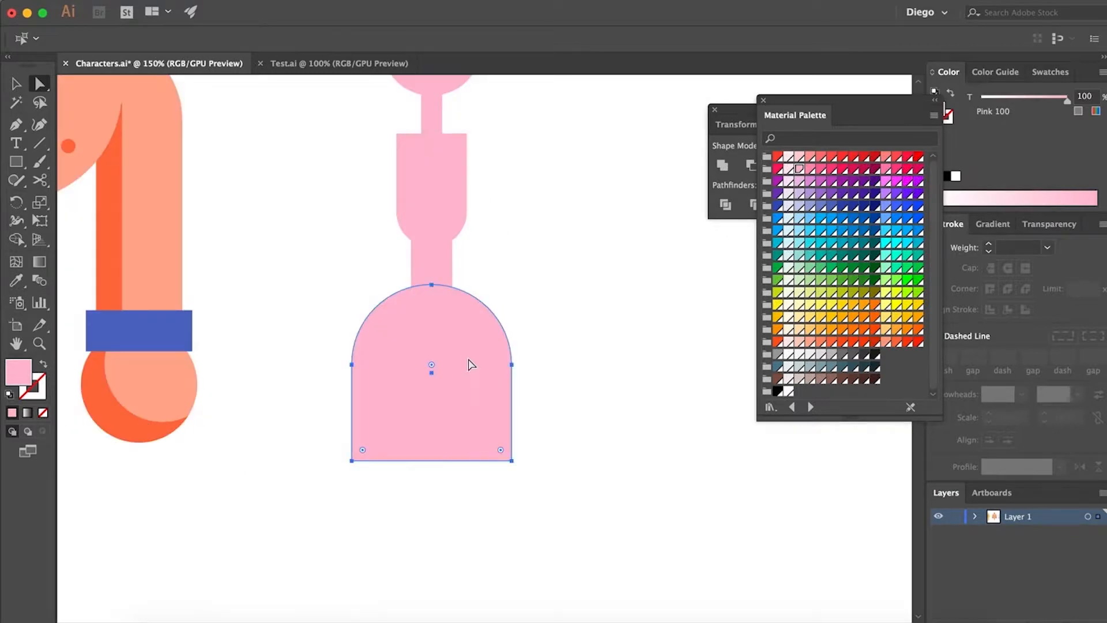
key("v")
left_click_drag(511, 371, 520, 382)
left_click(544, 369)
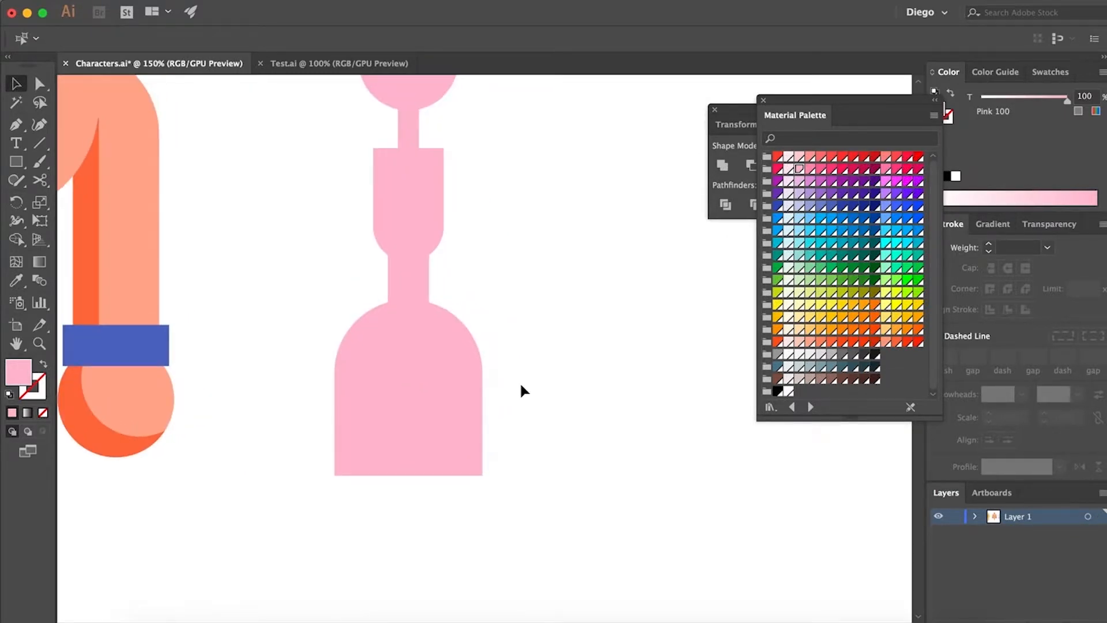
Draw a small circle over the torso's left edge and duplicate it horizontally onto the right edge
key("super+minus")
key("super+minus")
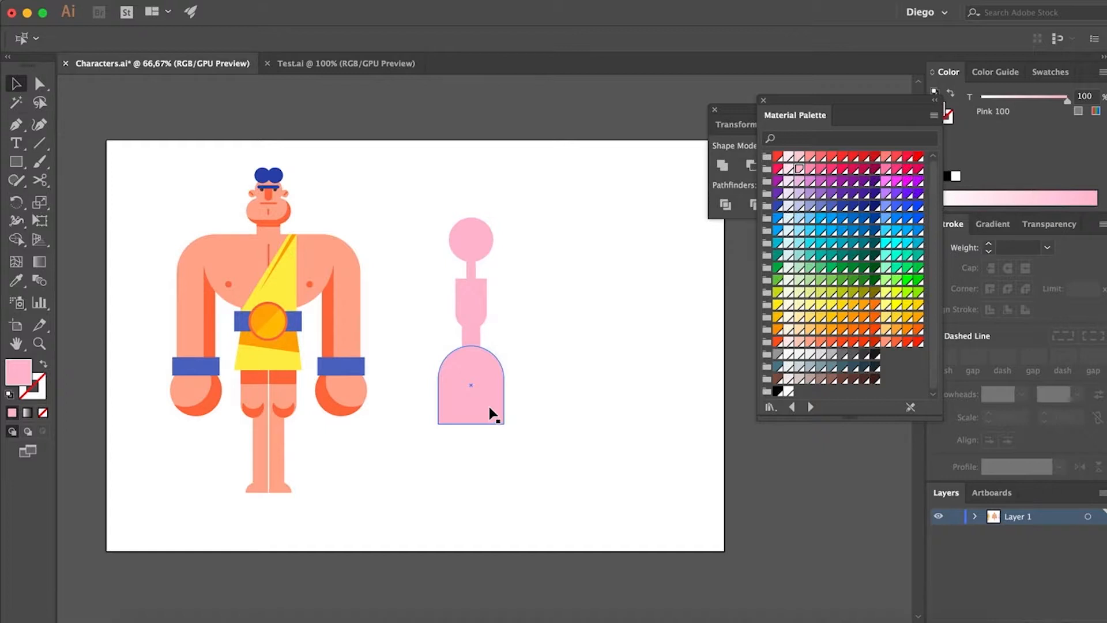
scroll(510, 403, "right", 2)
left_click(21, 162)
left_click_drag(21, 162, 165, 195)
key("super+equal")
key("super+equal")
key("super+equal")
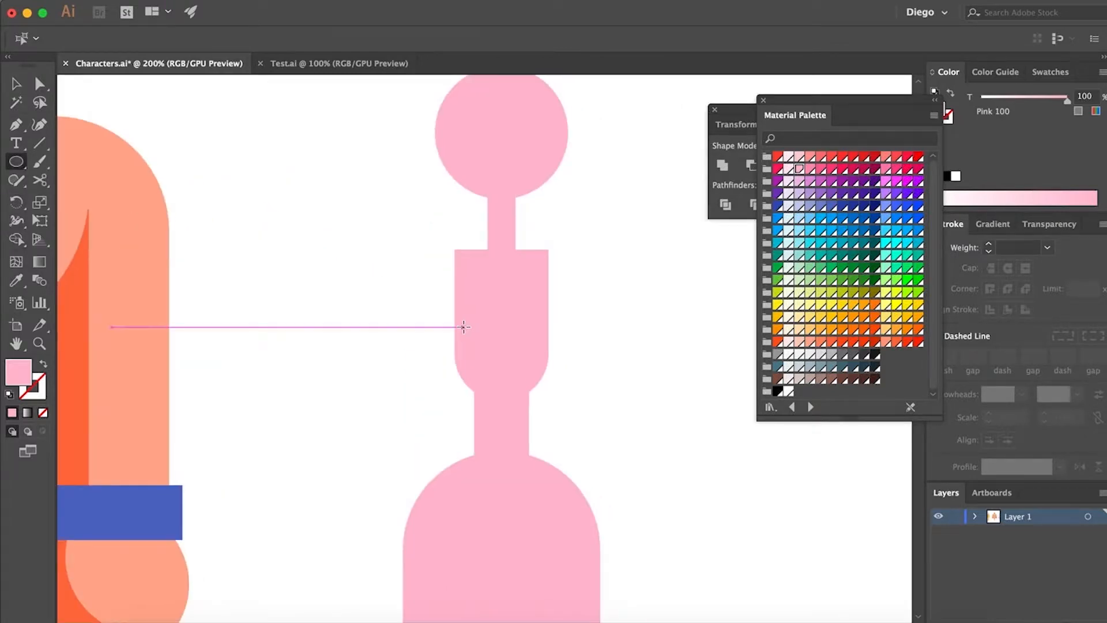
left_click_drag(464, 327, 427, 301)
key("a")
left_click_drag(470, 344, 542, 338)
left_click(614, 362)
key("super+minus")
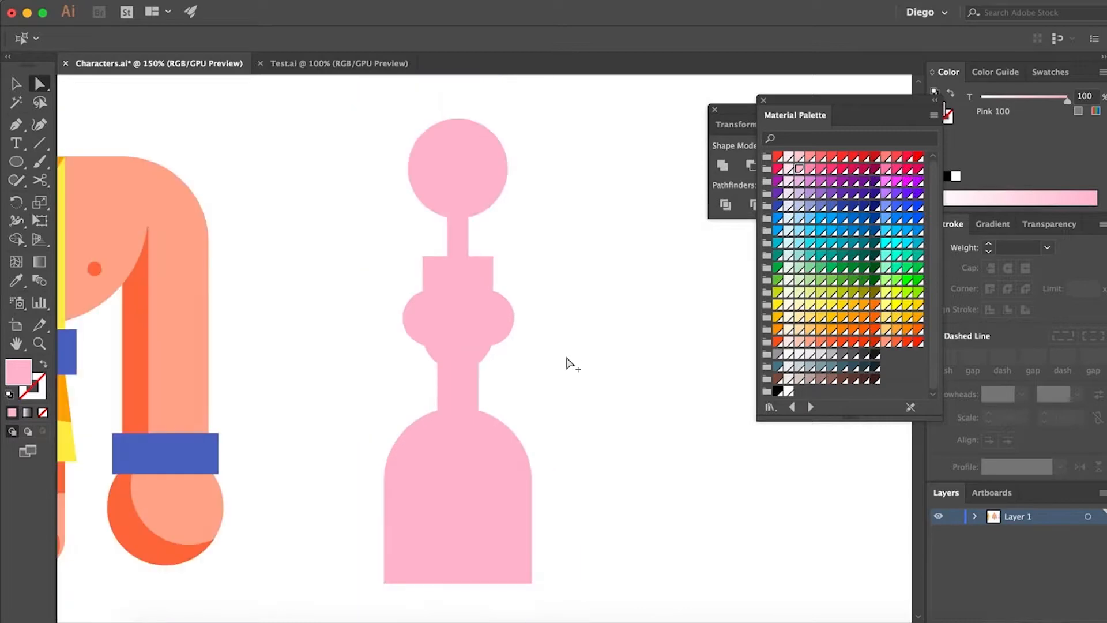
scroll(568, 390, "down", 2)
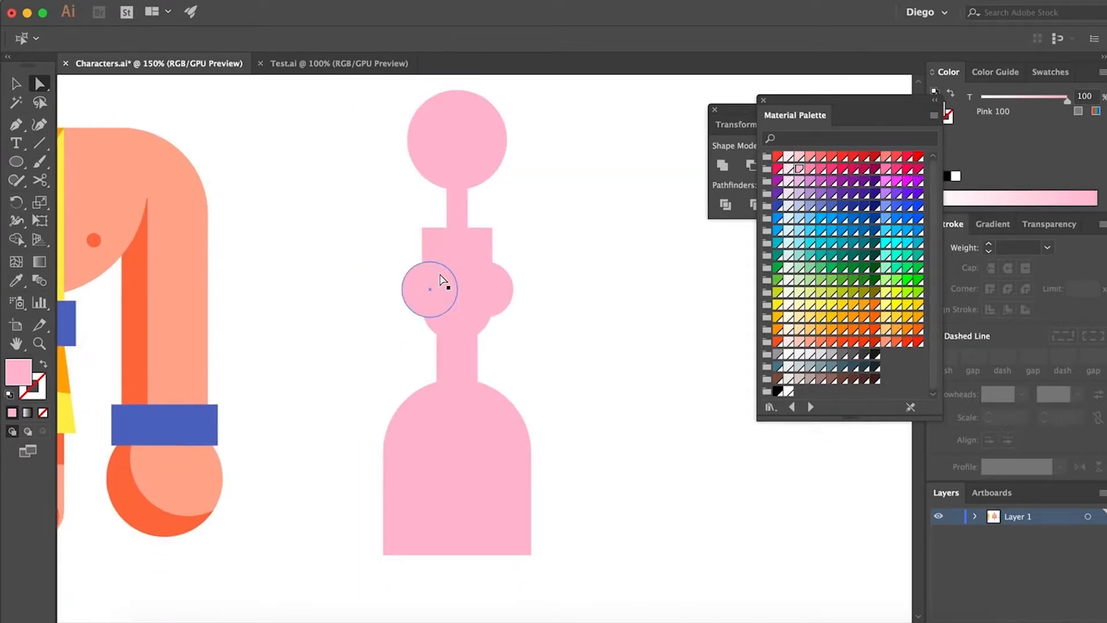
Draw a tall thigh ellipse just below the skirt, slightly left of its centre
left_click_drag(586, 443, 582, 415)
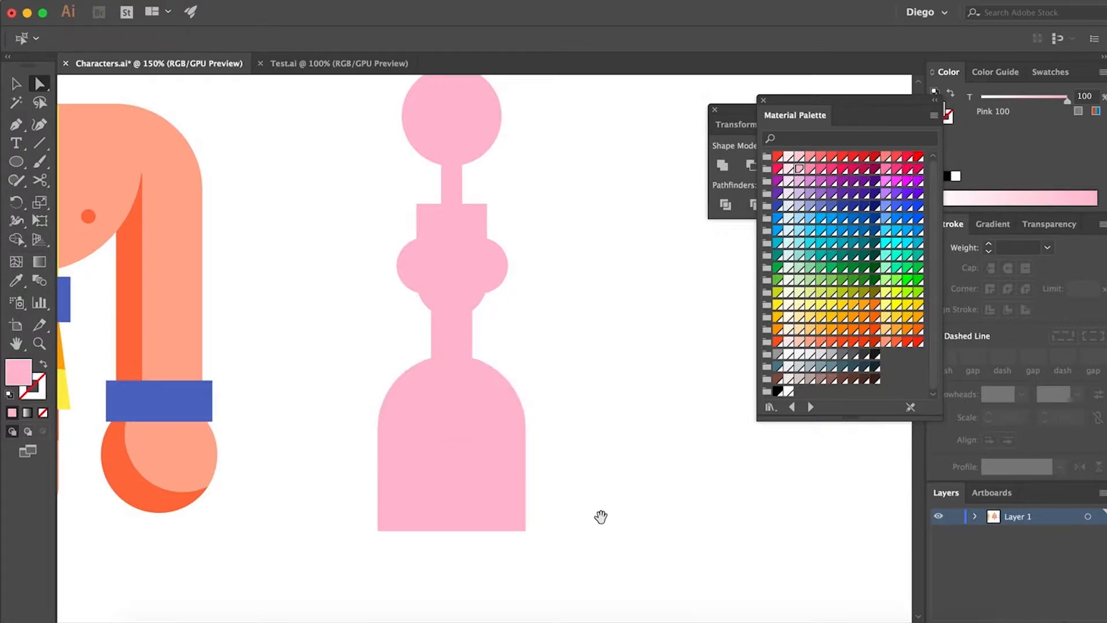
left_click_drag(600, 516, 558, 314)
left_click(17, 160)
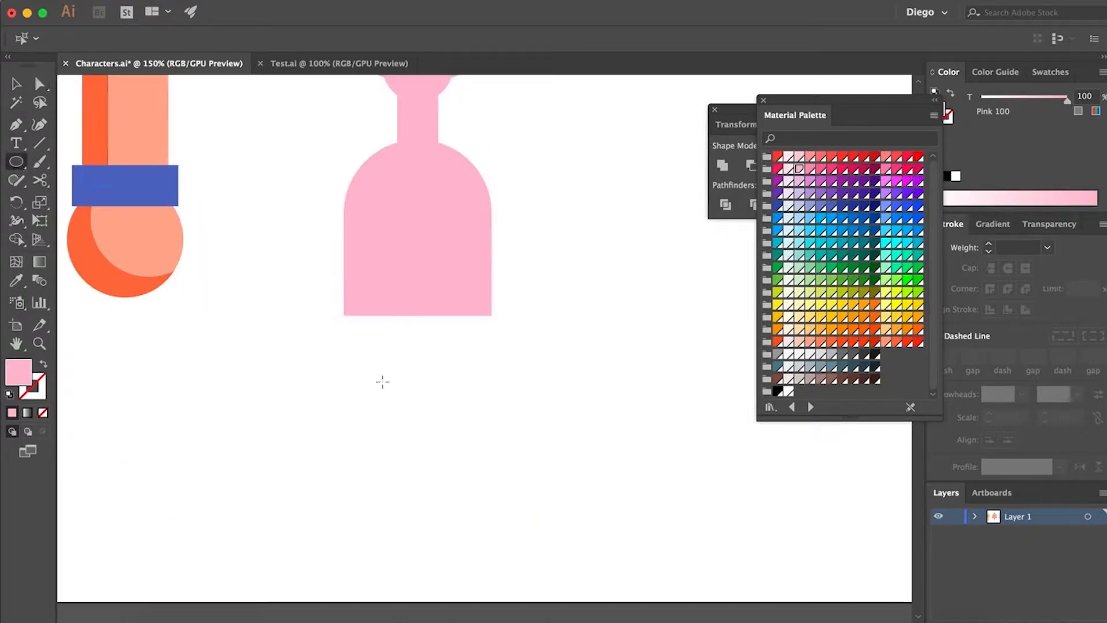
left_click_drag(372, 325, 432, 453)
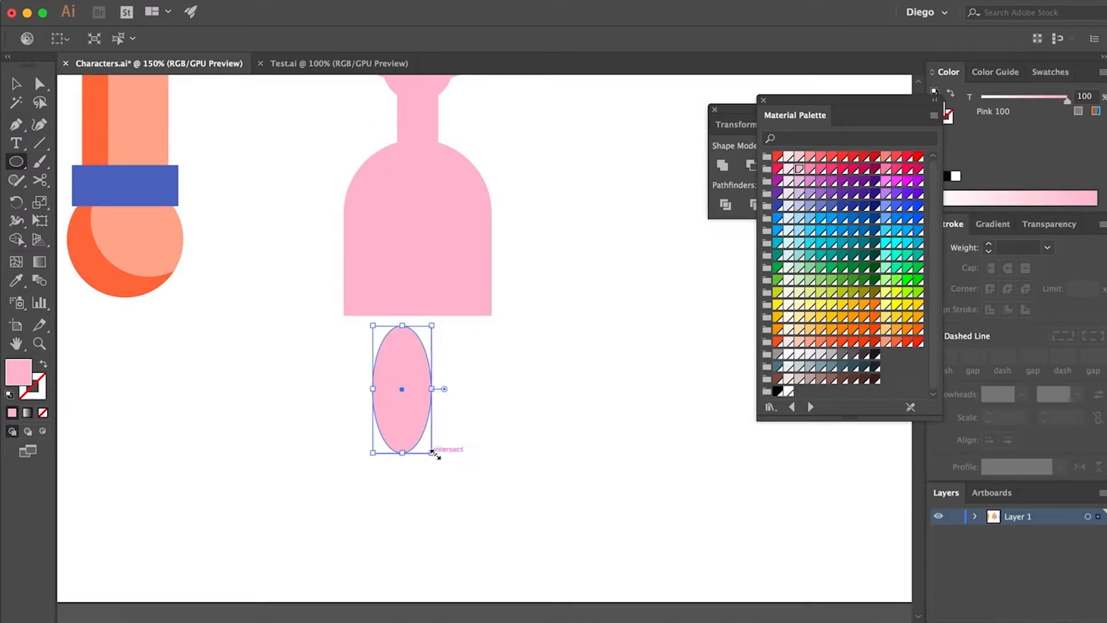
key("a")
left_click(468, 443)
Draw a longer, narrower calf ellipse about 39 × 141 pt, centred below the thigh and overlapping its lower end
scroll(461, 404, "down", 3)
scroll(459, 362, "down", 2)
left_click(16, 162)
mouse_move(386, 416)
left_mouse_down()
mouse_move(371, 292)
mouse_move(366, 334)
left_mouse_up()
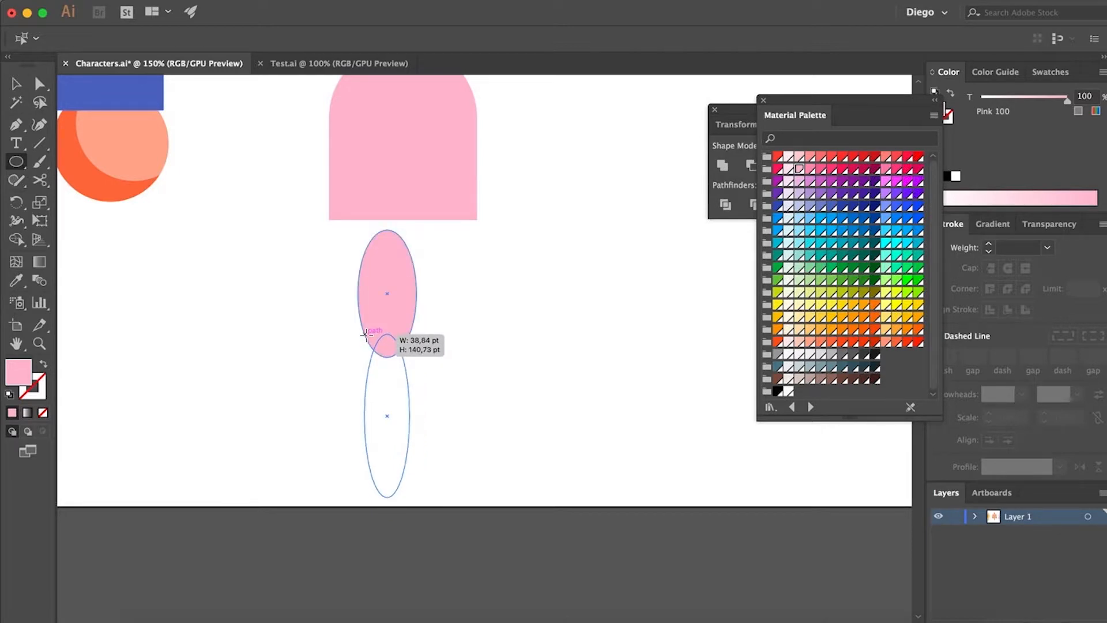
left_click_drag(365, 333, 365, 333)
key("a")
left_click(432, 344)
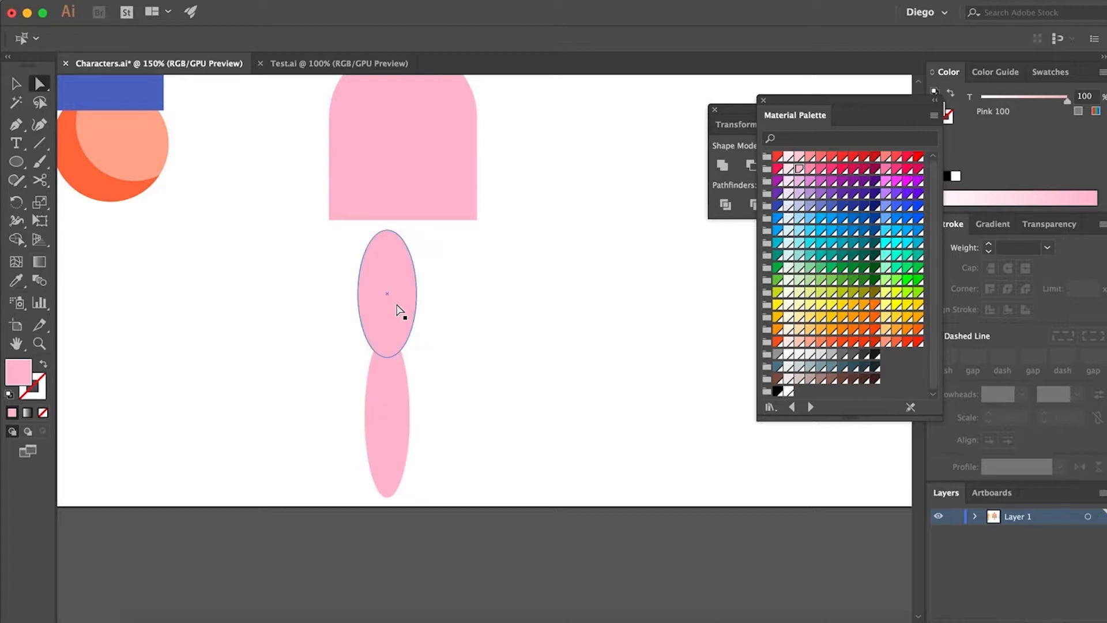
Unite the thigh and calf ellipses into a single leg shape with Pathfinder
left_click(400, 397, "shift")
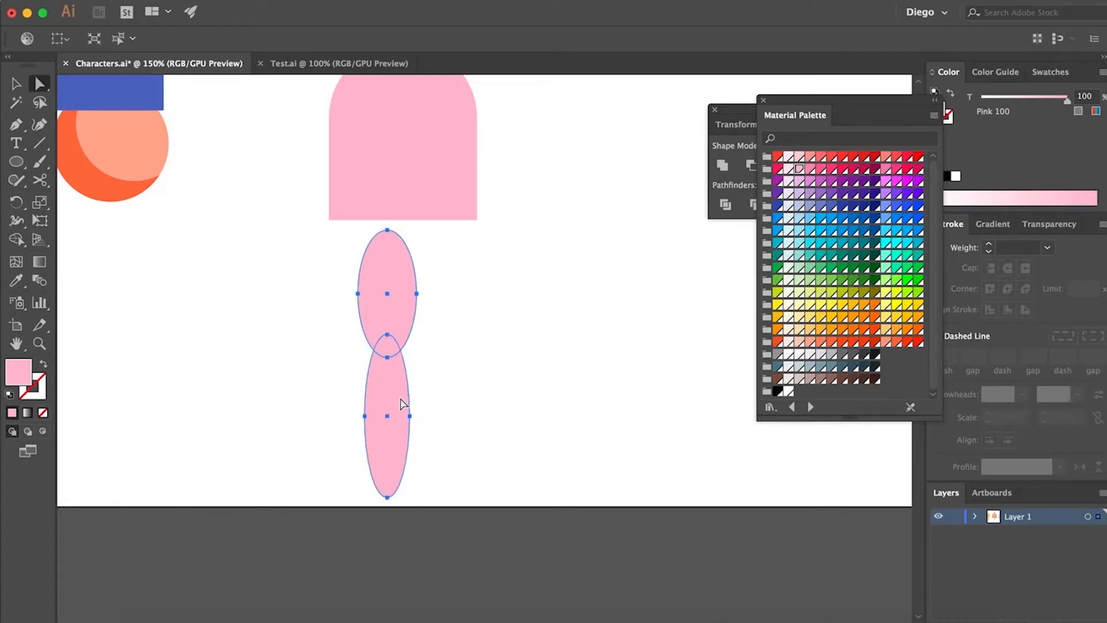
left_click_drag(733, 117, 541, 107)
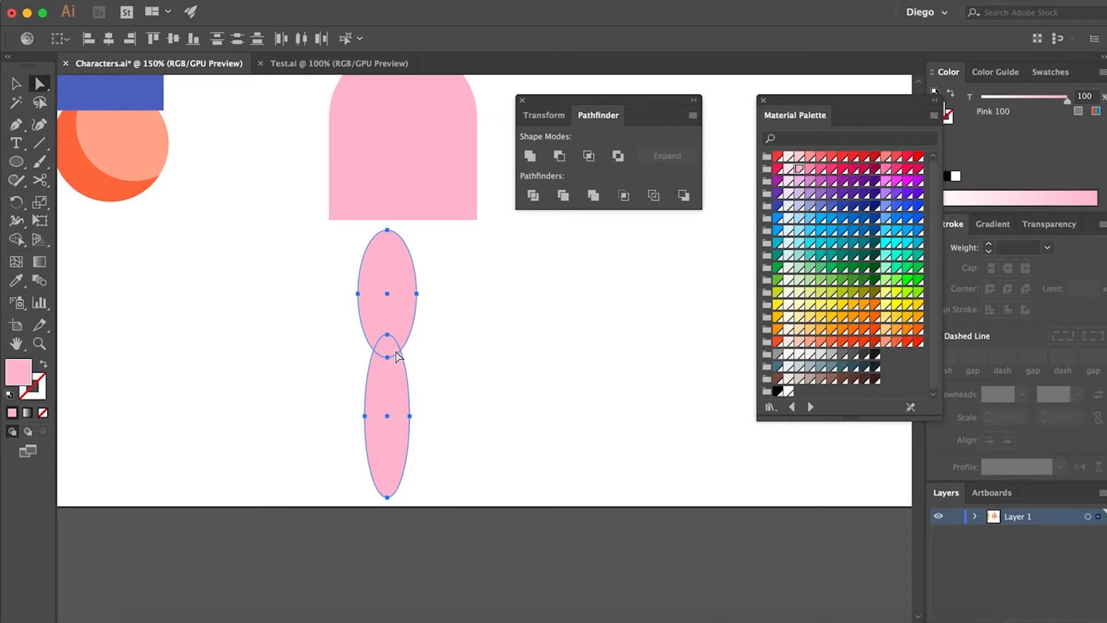
left_click(531, 156)
left_click(539, 389)
Cut away the right half of the leg by subtracting a rectangle whose left edge follows the leg's vertical centreline
left_click_drag(16, 163, 87, 164)
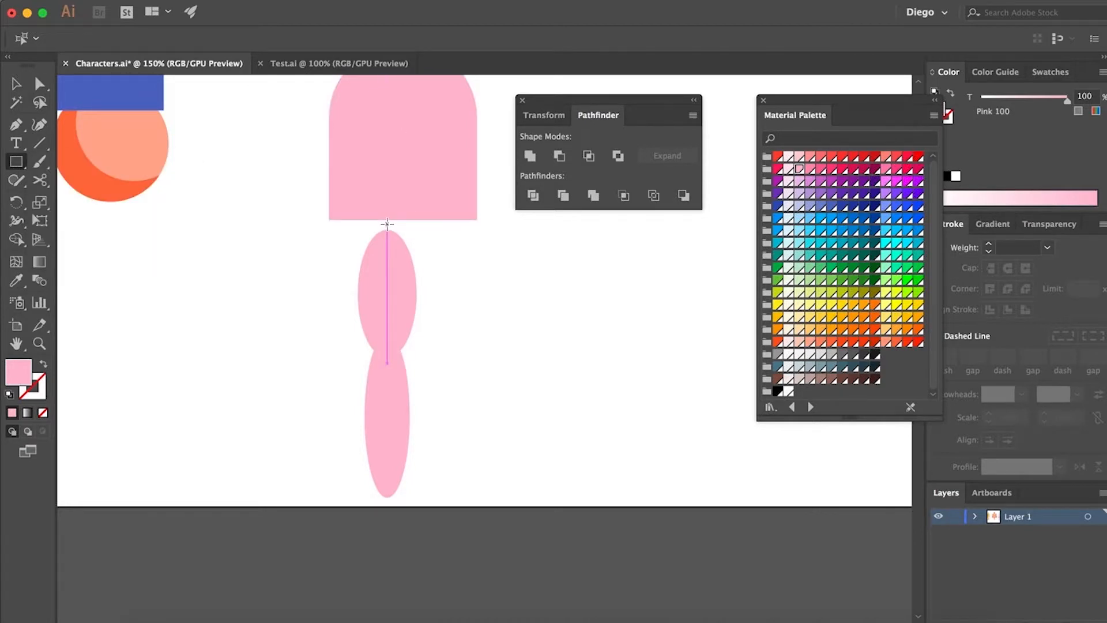
mouse_move(386, 220)
left_mouse_down()
mouse_move(438, 466)
mouse_move(468, 512)
mouse_move(495, 497)
mouse_move(494, 511)
left_mouse_up()
key("a")
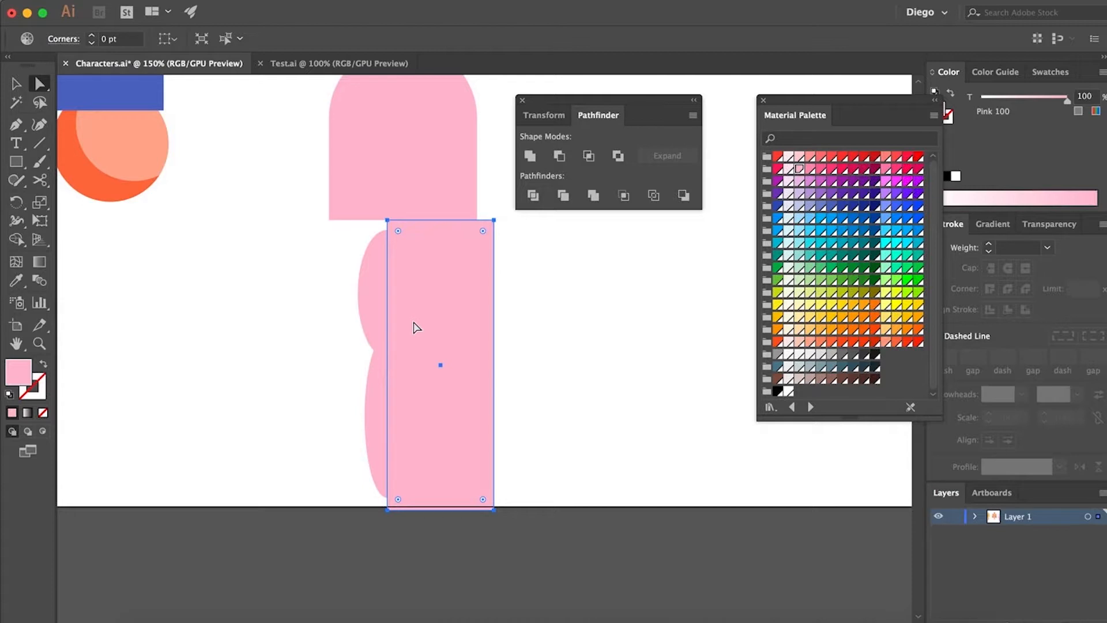
left_click(378, 299, "shift")
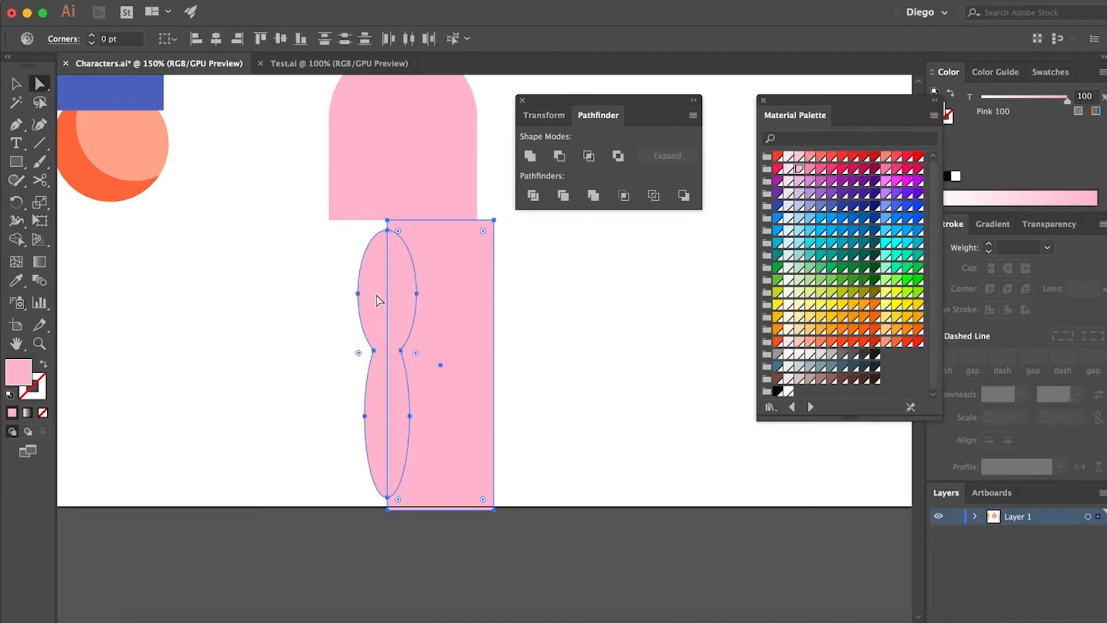
left_click(559, 160)
left_click(492, 398)
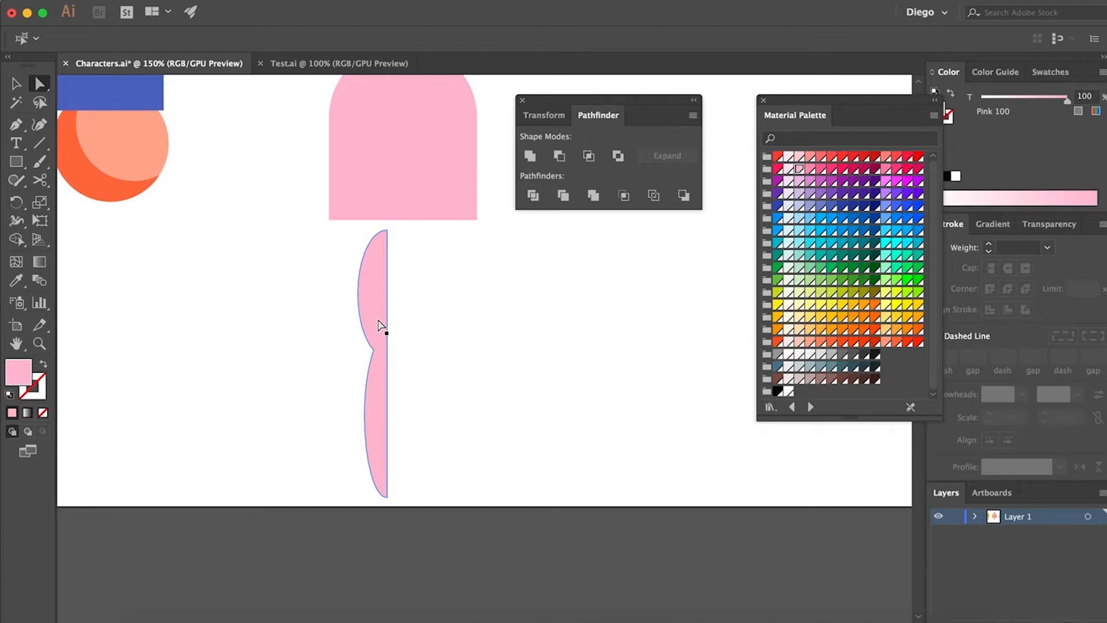
Move the half-leg shape up until its thigh overlaps the skirt, with the straight side near the skirt's centre
left_click_drag(382, 332, 376, 266)
key("space")
left_click_drag(452, 284, 457, 412)
left_click_drag(380, 359, 396, 283)
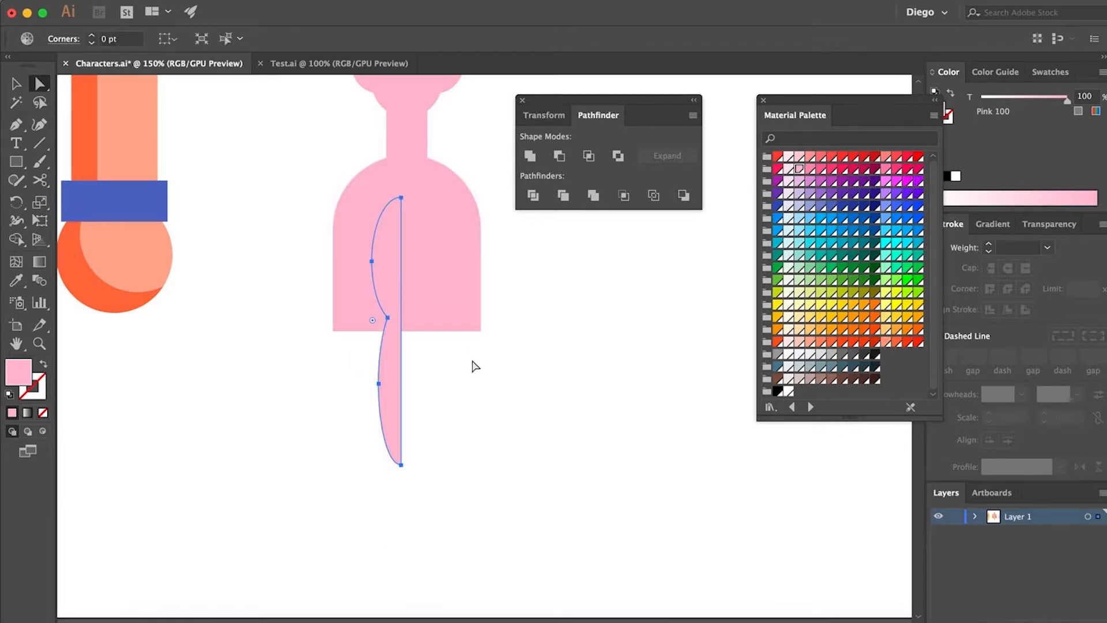
Try the half-leg lower beneath the skirt and move it back up to its earlier height
key("space")
left_click_drag(459, 388, 456, 483)
left_click_drag(390, 337, 390, 390)
left_click(486, 443)
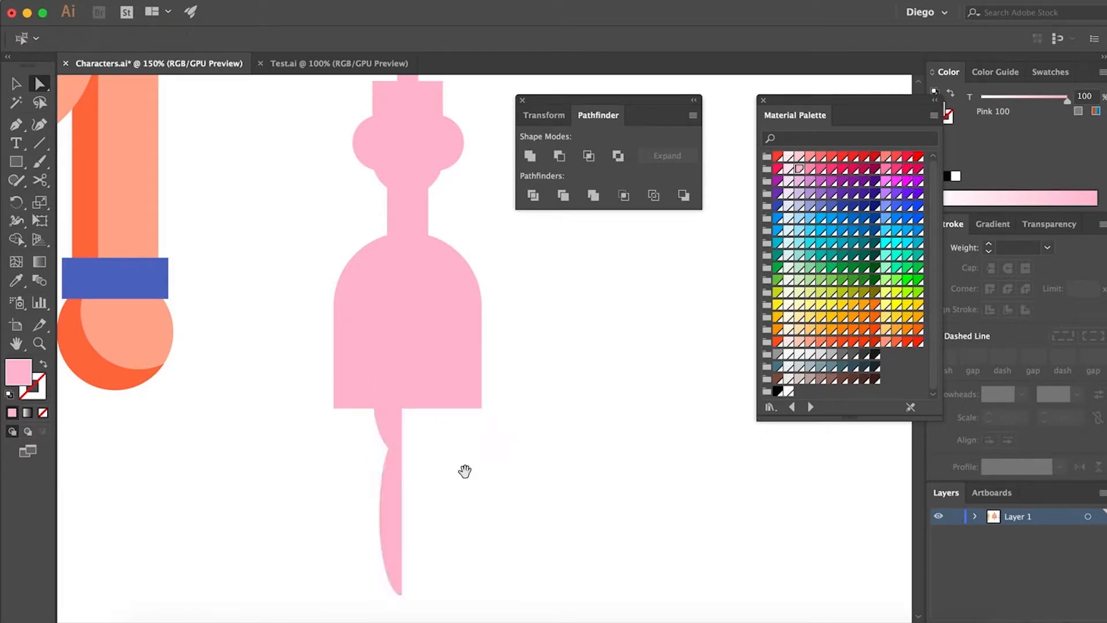
scroll(455, 438, "down", 2)
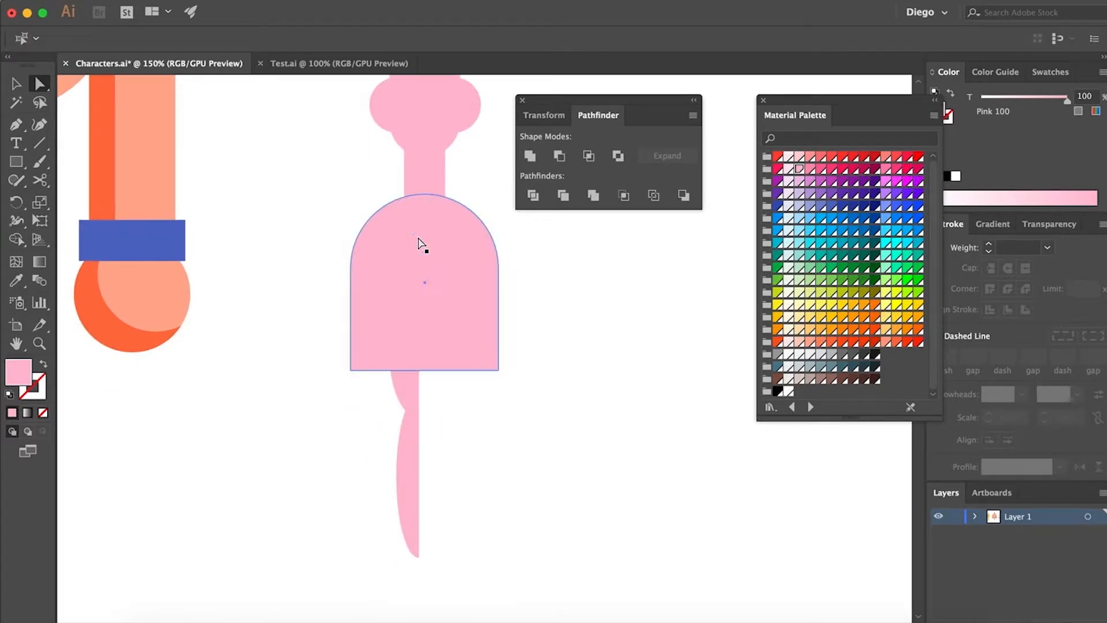
left_click(411, 451)
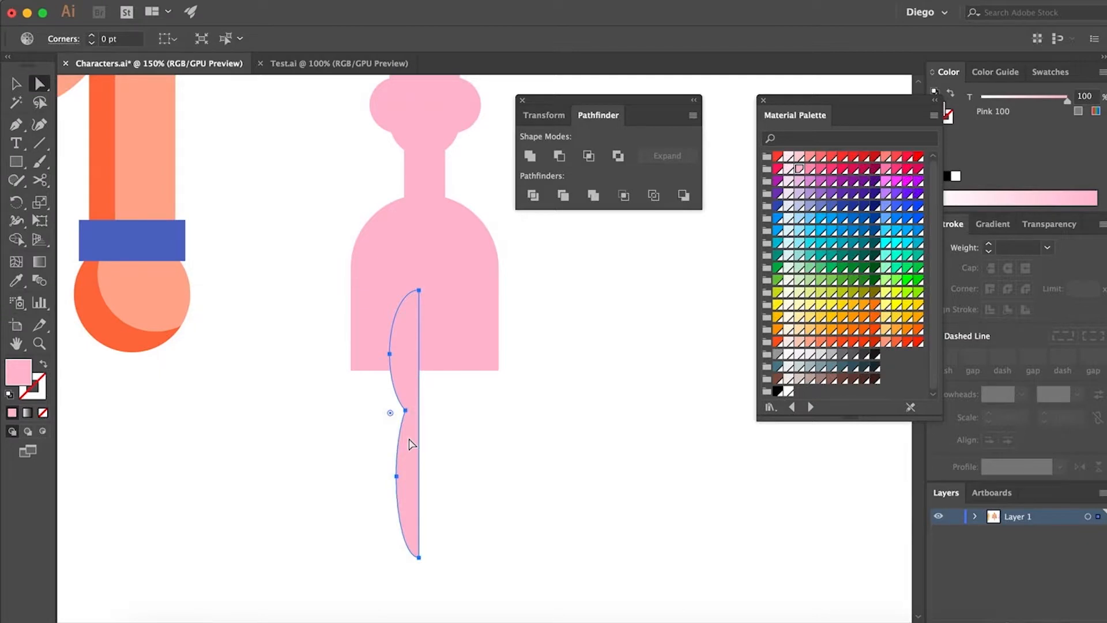
left_click_drag(413, 478, 433, 425)
left_click(457, 396)
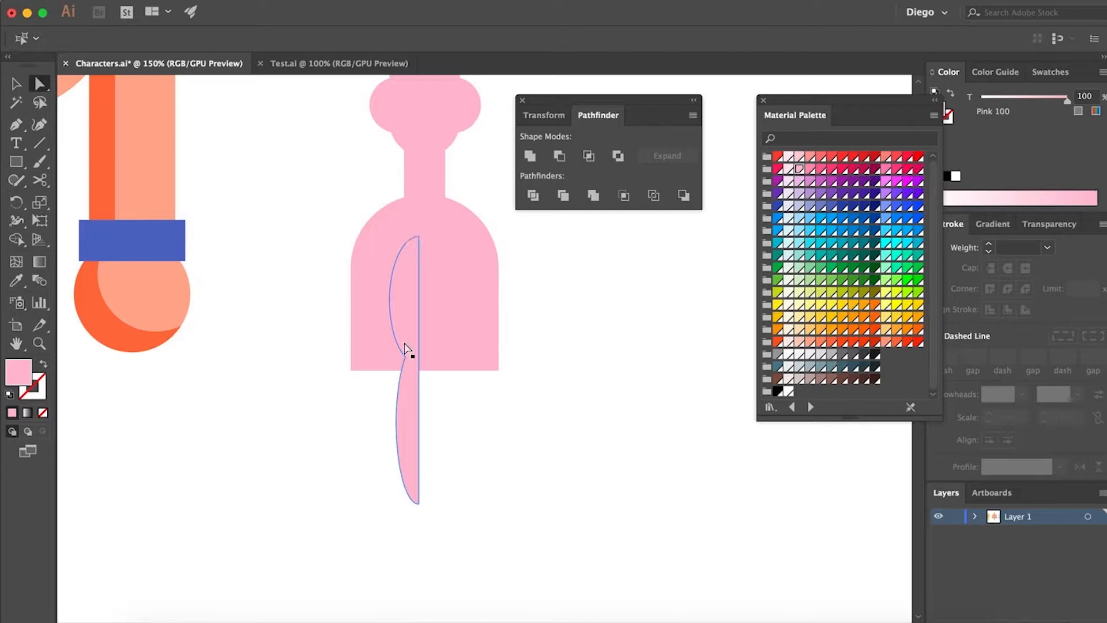
Lower the half-leg slightly and shorten the skirt by raising its bottom edge
left_click_drag(408, 386, 407, 455)
left_click(481, 409)
left_click(455, 340)
key("v")
left_click_drag(428, 370, 428, 335)
key("a")
left_click(407, 353)
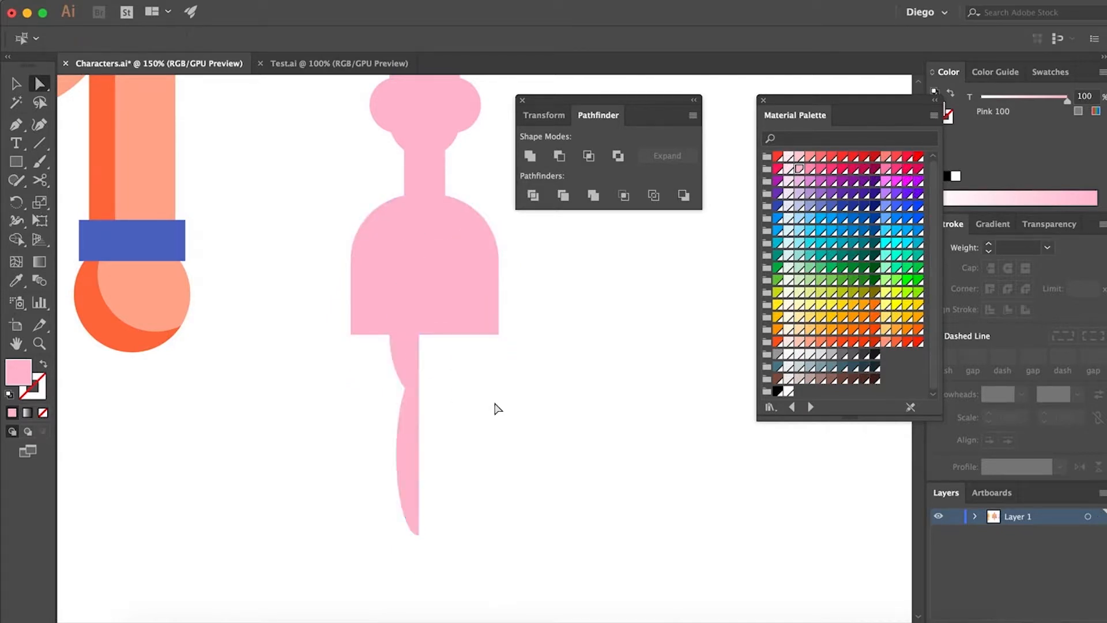
Widen the half-leg outward while keeping its straight inner edge in place
key("v")
key("super+equal")
left_click_drag(383, 321, 363, 319)
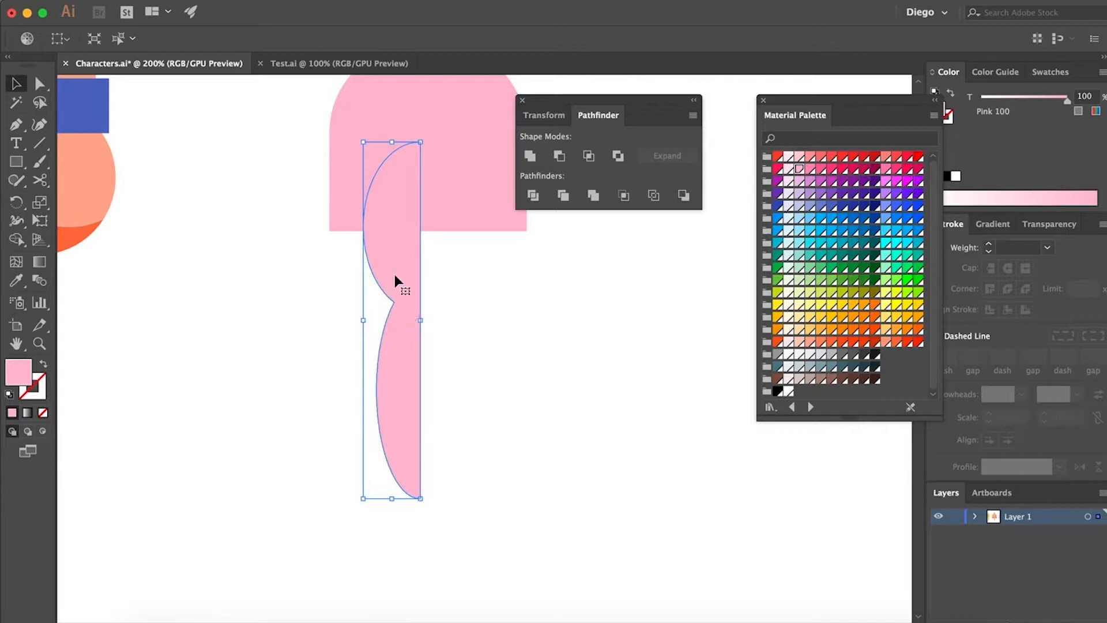
key("a")
left_click(447, 409)
Duplicate the half-leg to the right and reflect the copy so the two straight sides face each other across a narrow gap
left_click_drag(494, 400, 475, 468)
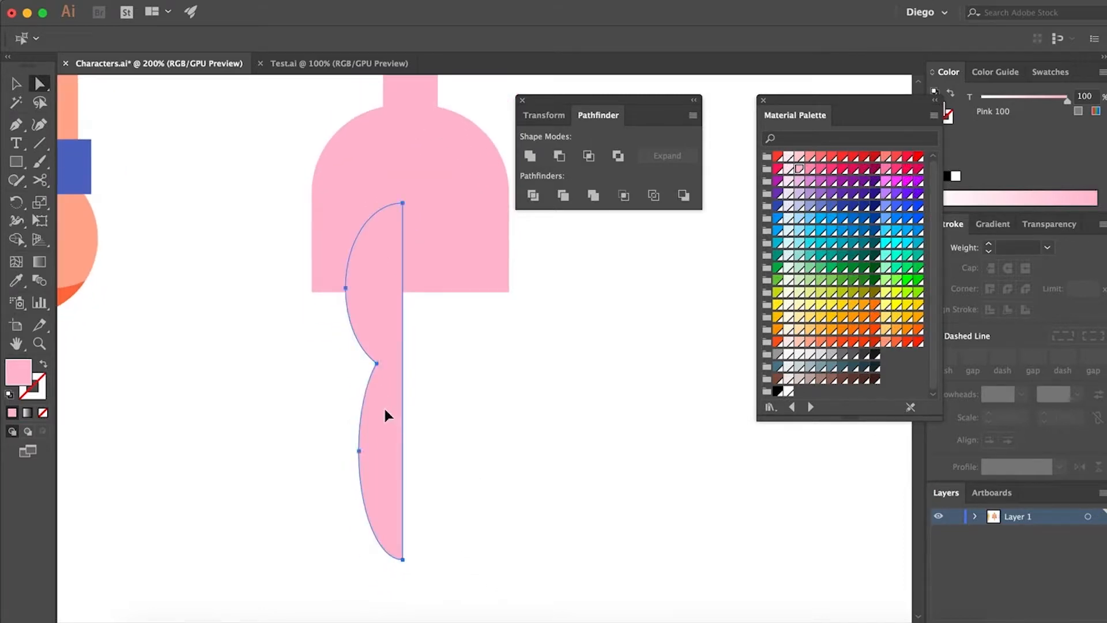
left_click_drag(384, 410, 459, 410)
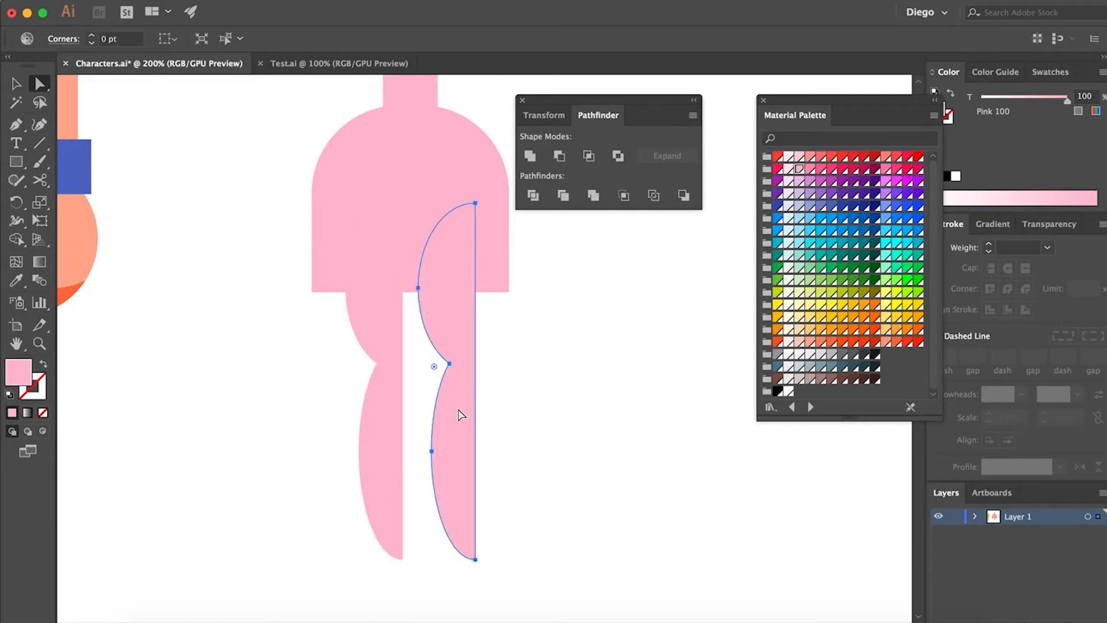
right_click(460, 411)
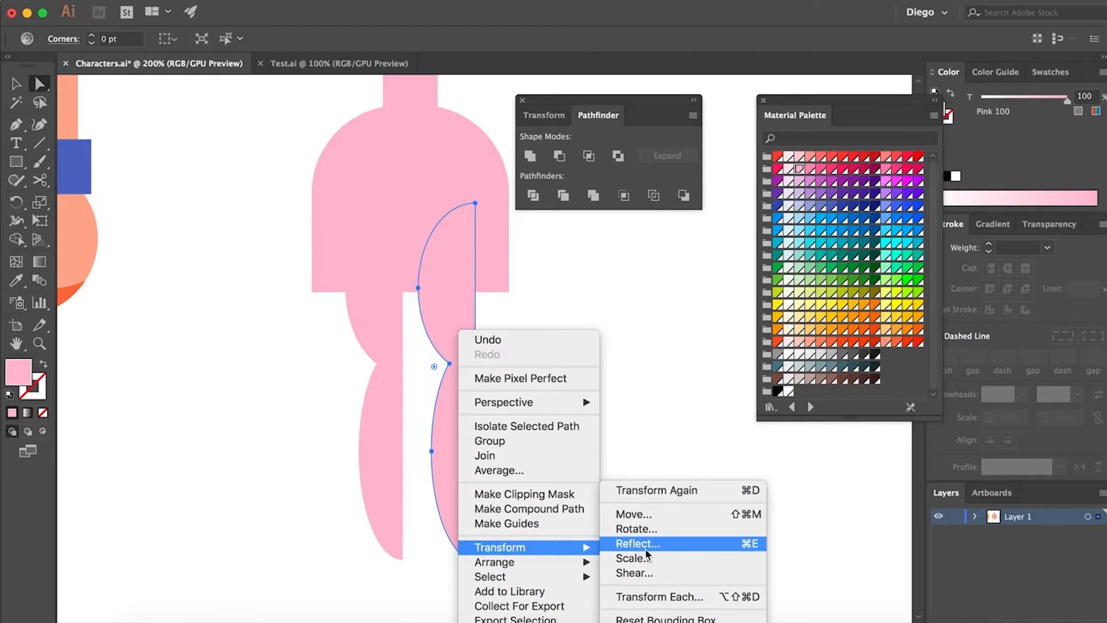
left_click(645, 546)
left_click(610, 424)
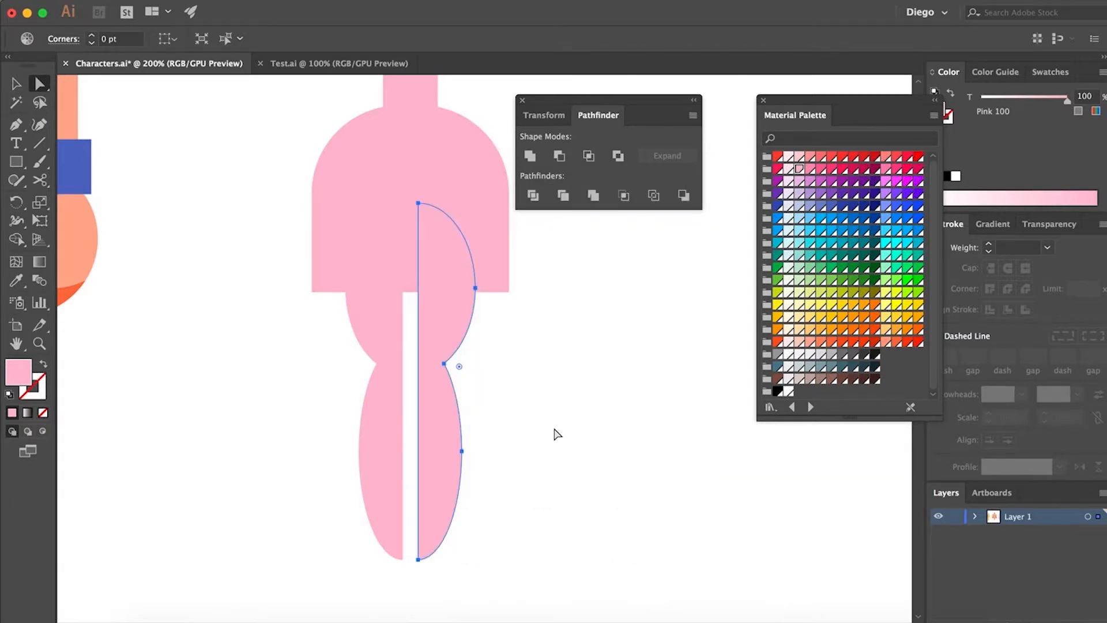
left_click(542, 438)
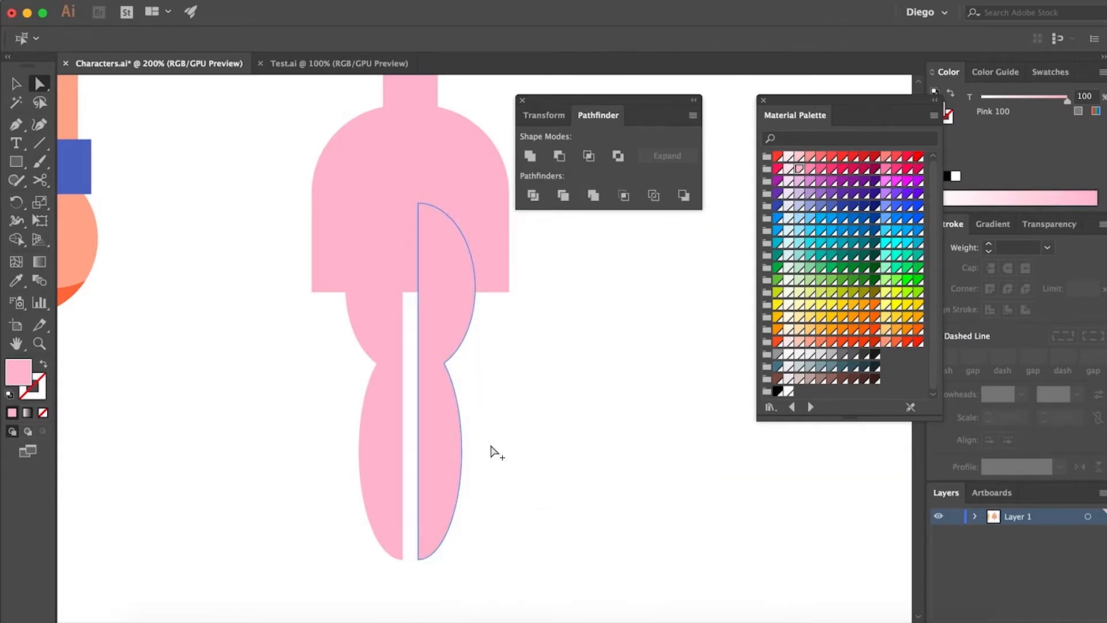
Group the two legs together, and group the two chest circles together
scroll(499, 448, "down", 2)
left_click_drag(567, 448, 517, 504)
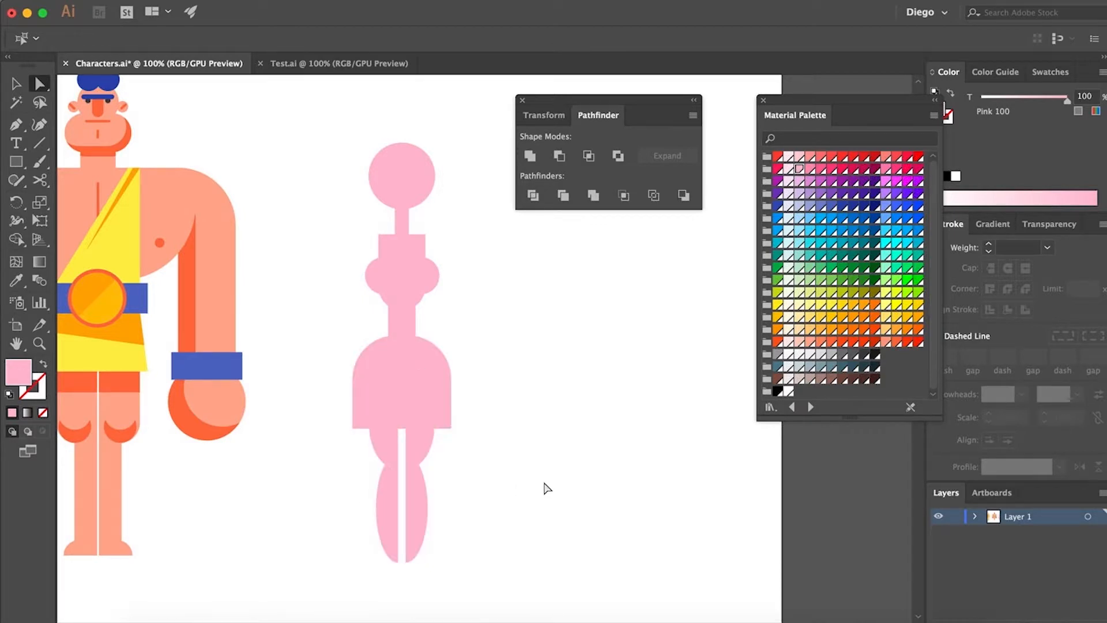
key("v")
left_click_drag(513, 482, 320, 551)
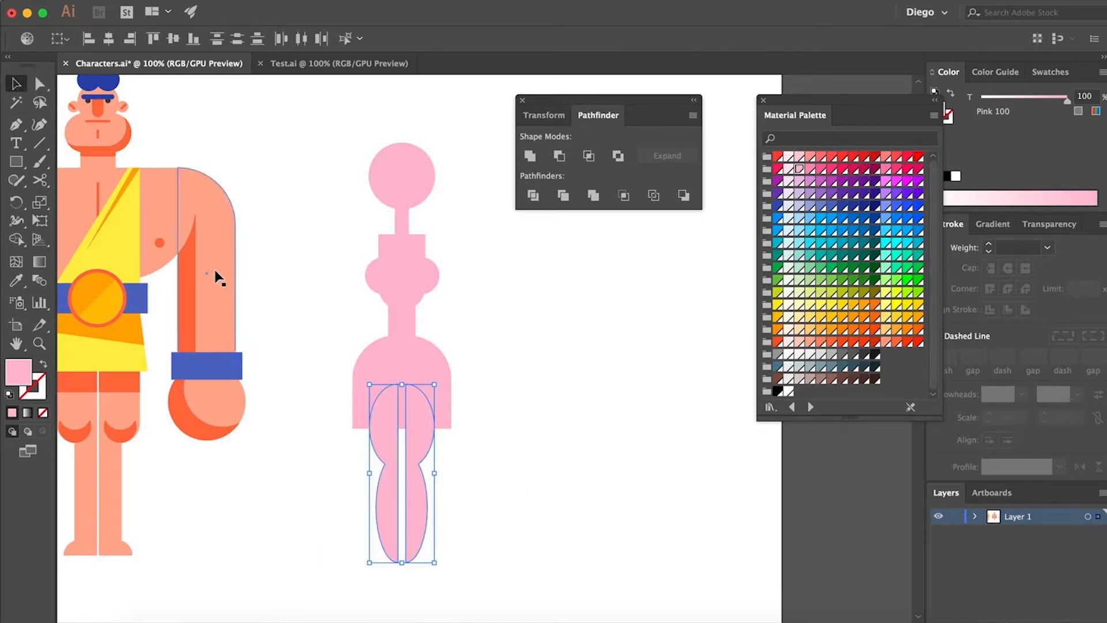
left_click(375, 289)
left_click(431, 287, "shift")
left_click(504, 292)
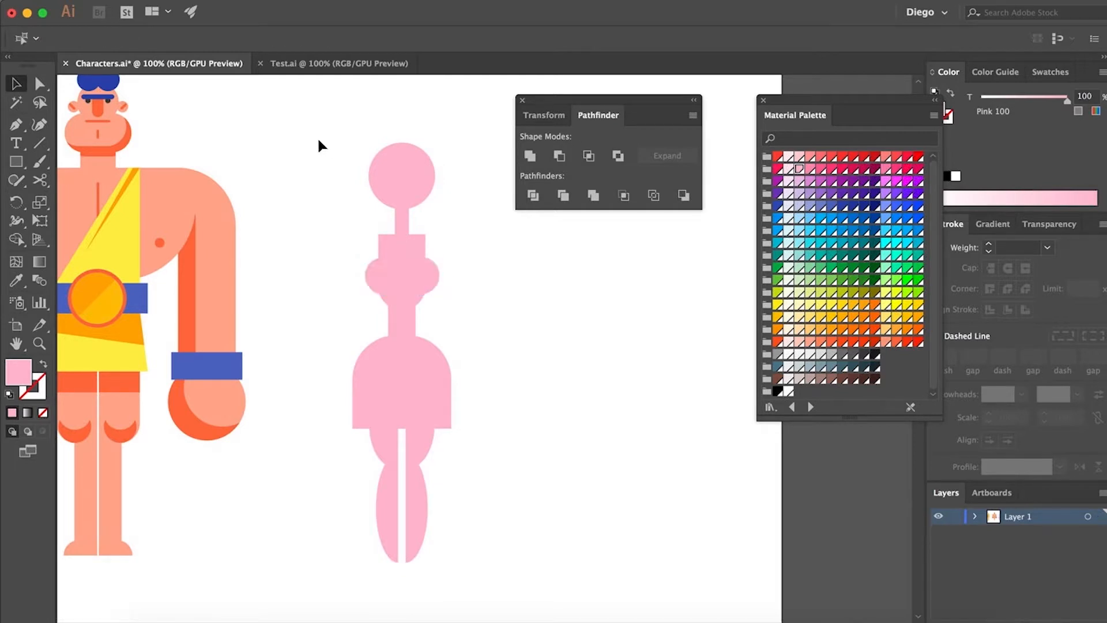
Align all of the female character's body shapes to a common horizontal centre
left_click_drag(308, 126, 478, 587)
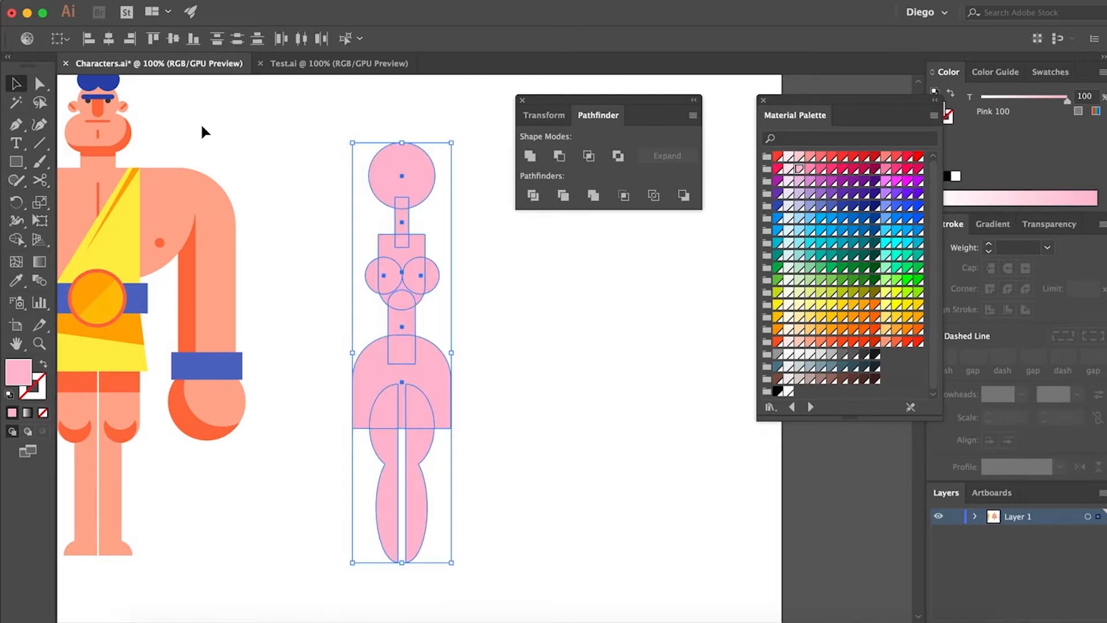
left_click(109, 39)
left_click(550, 300)
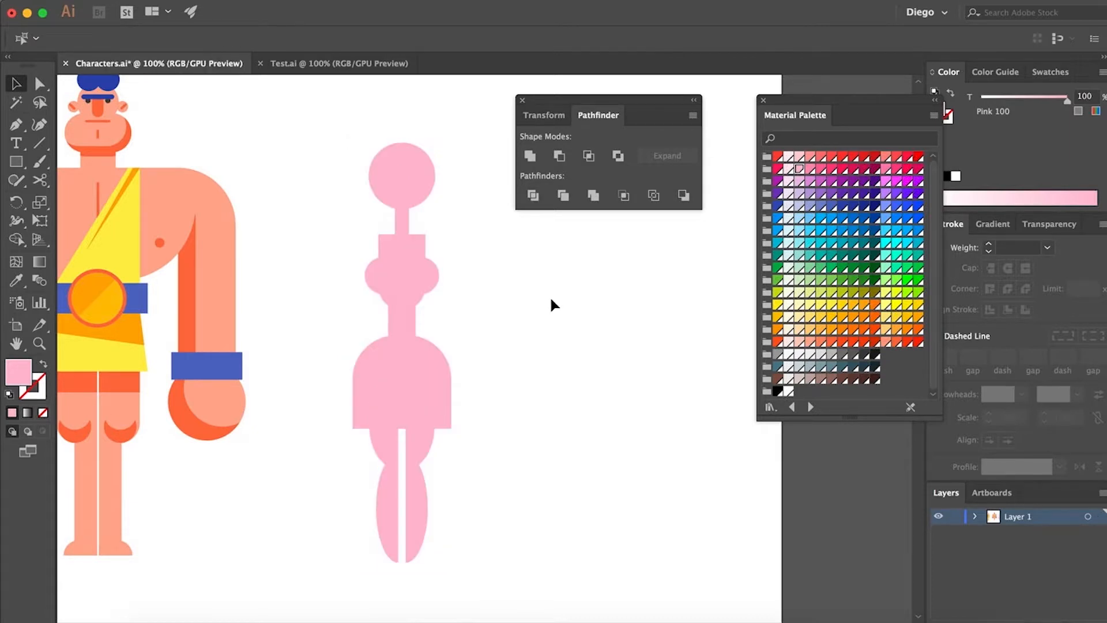
Draw a bent arm path with the Pen tool from the torso's upper-left corner out to an elbow and back toward the waist
key("p")
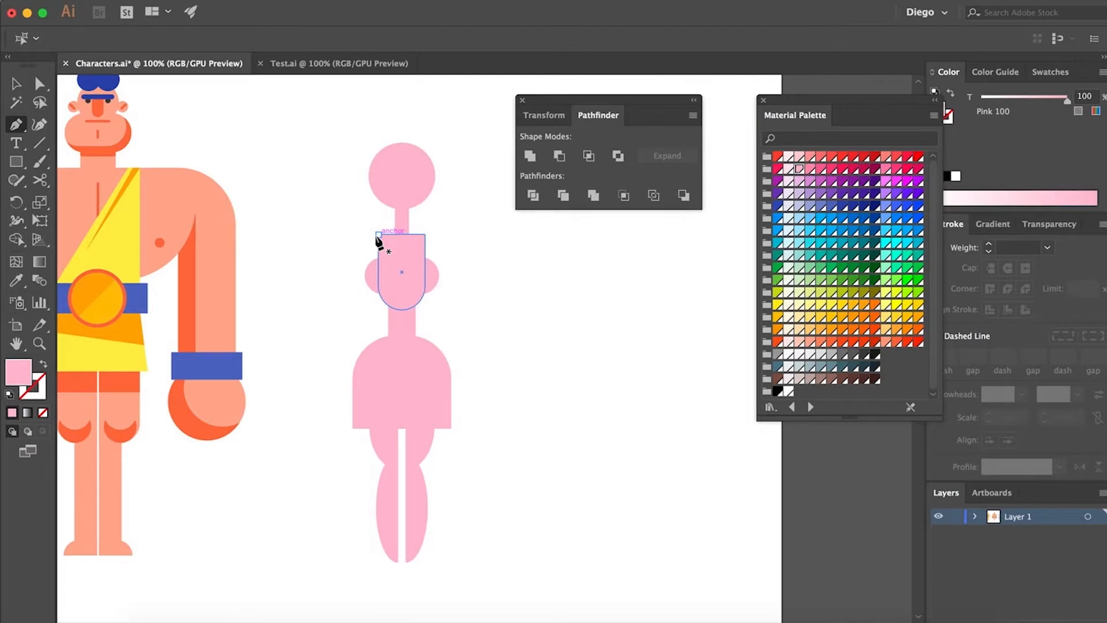
left_click(378, 235)
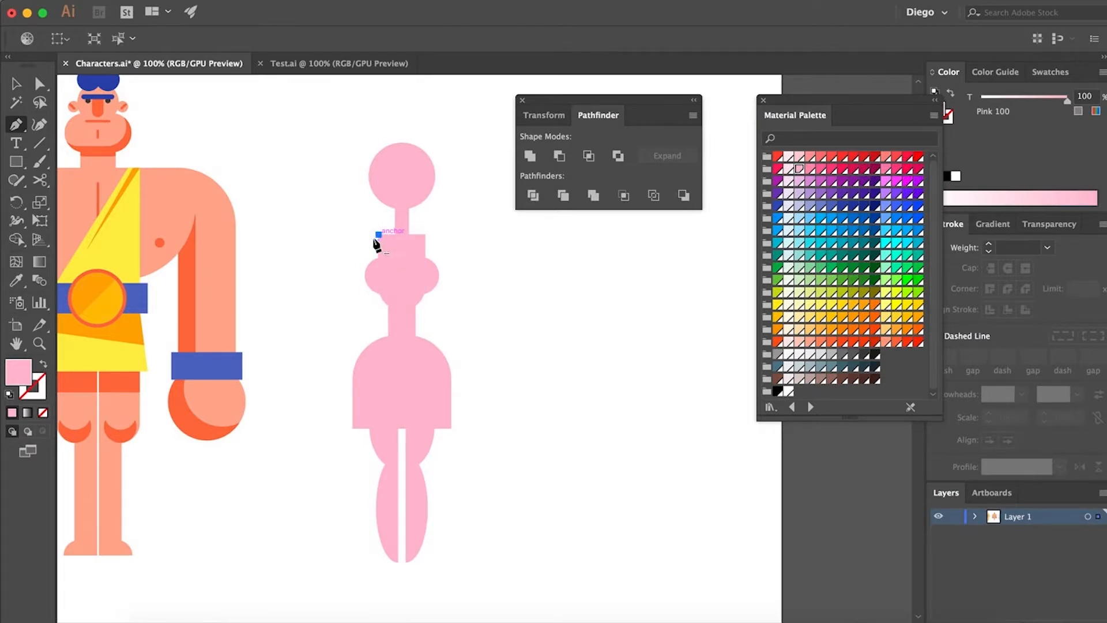
left_click(339, 271)
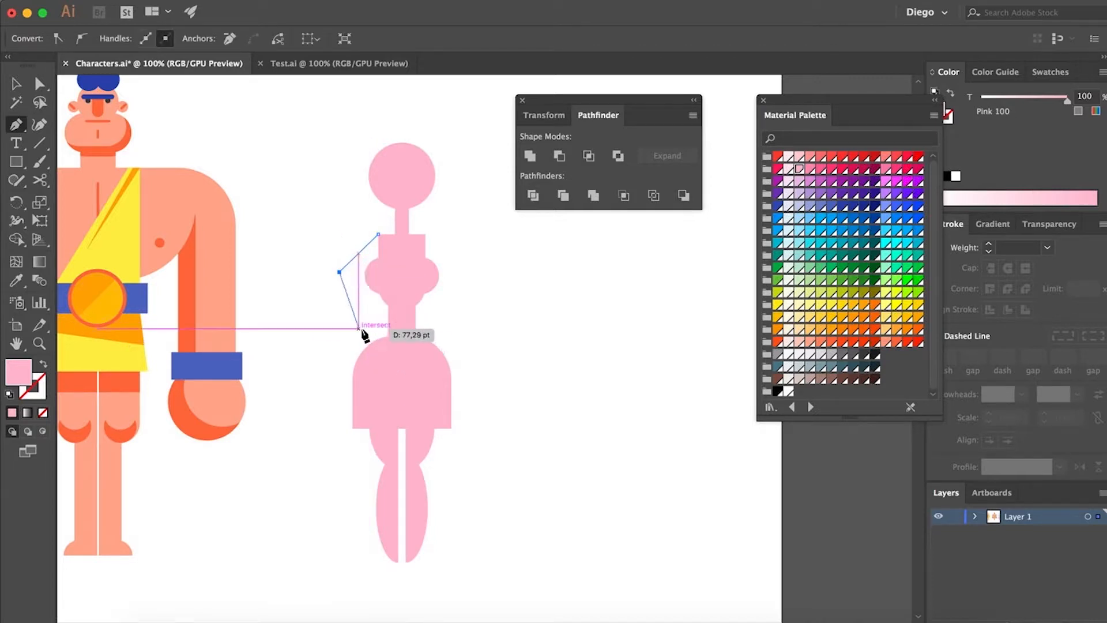
left_click(358, 328)
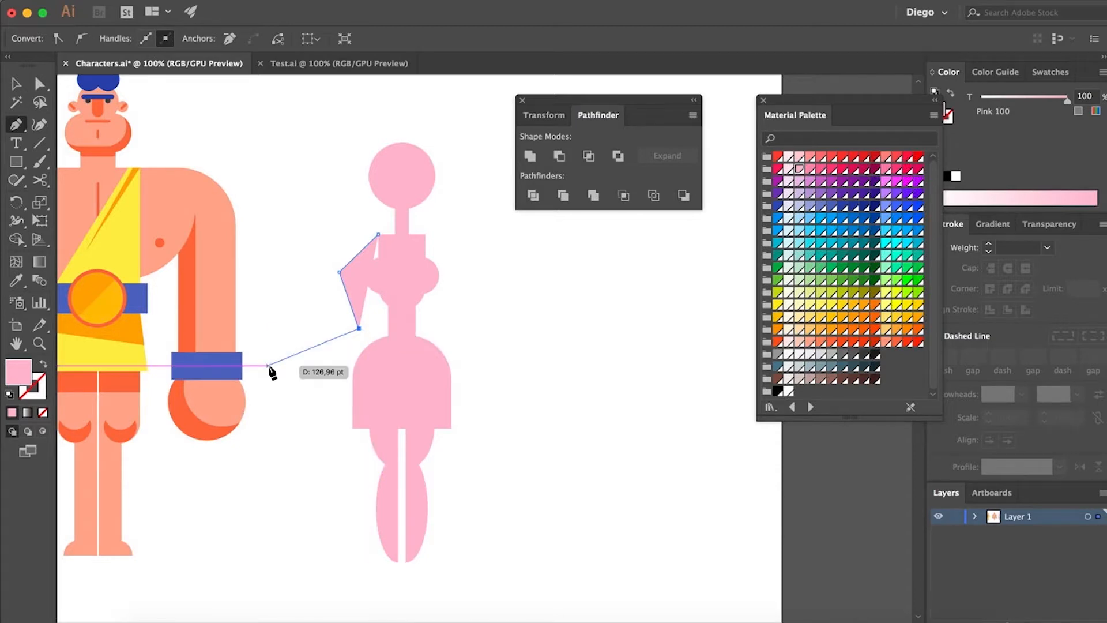
Swap the arm path's pink fill to the stroke and set the stroke weight to 10 pt
key("shift+x")
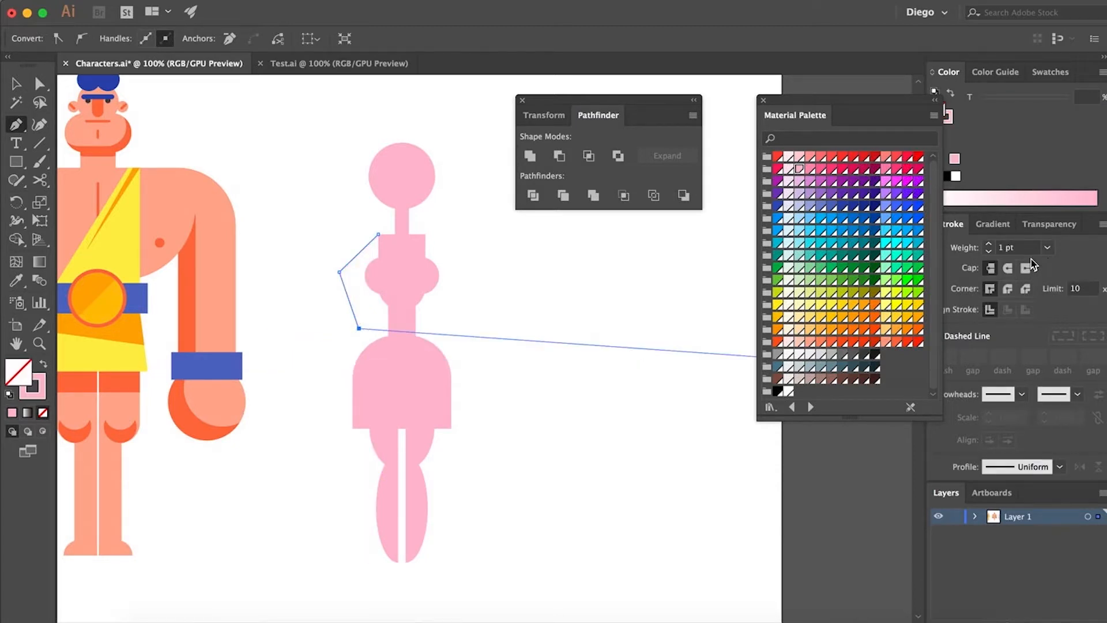
key("a")
left_click(989, 244, "shift")
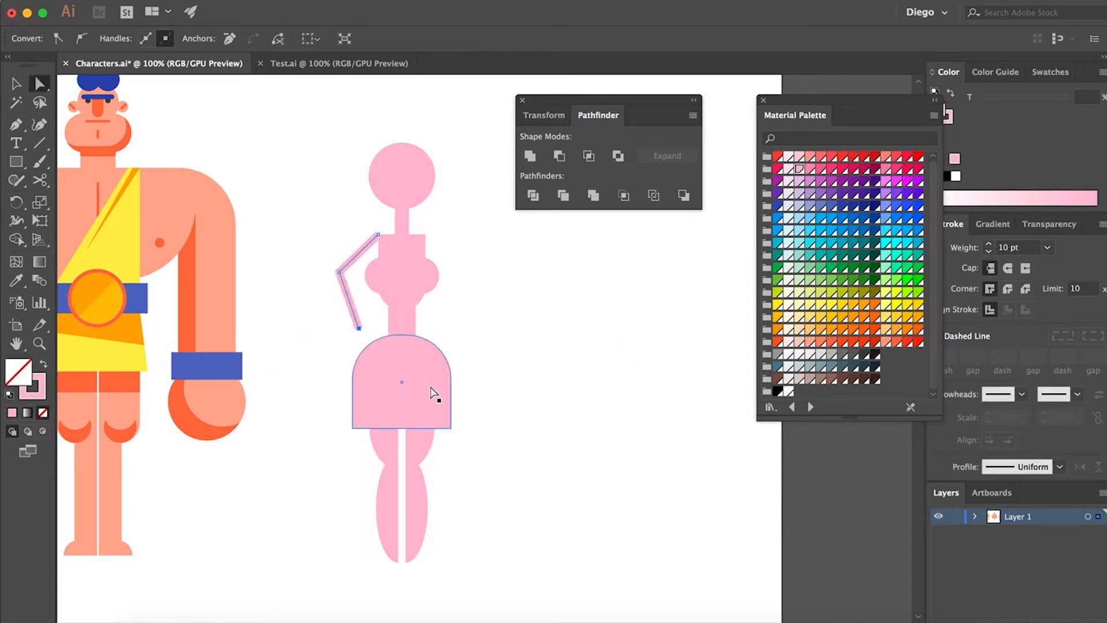
key("super+shift+a")
scroll(372, 274, "up", 1)
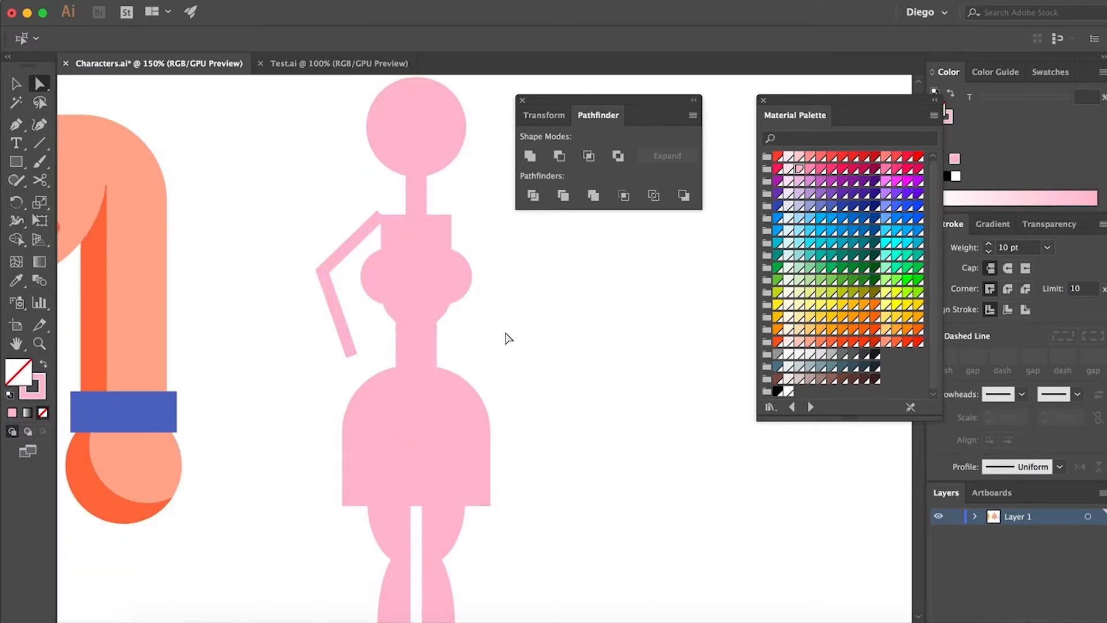
Round the arm's elbow to a corner radius of about 37 pt and give the stroke round caps
left_click(342, 261)
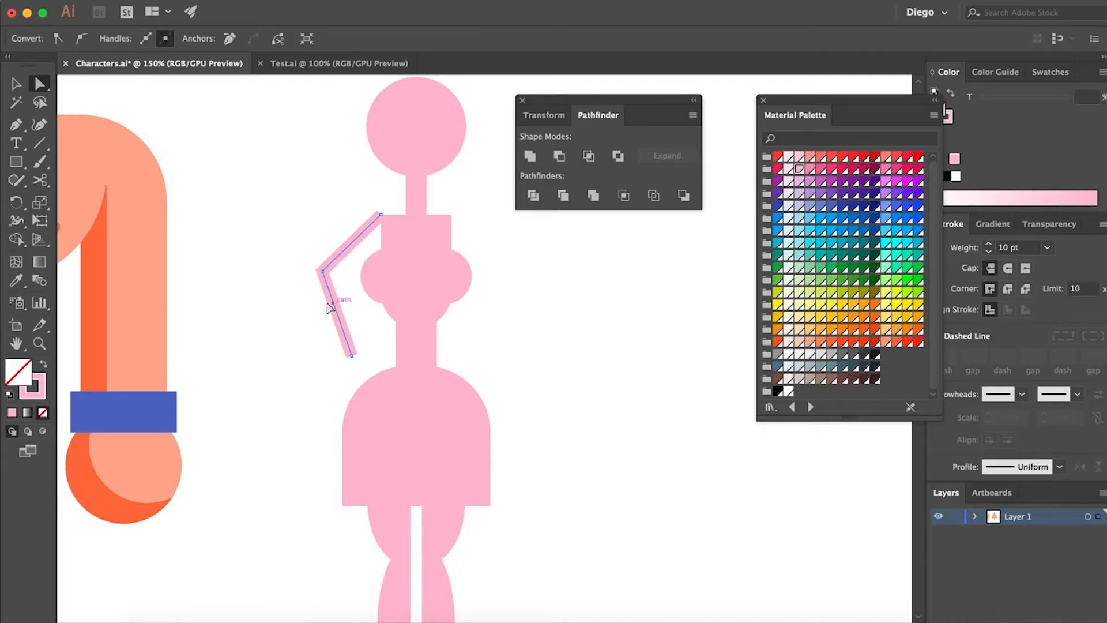
left_click(322, 271)
left_click_drag(334, 276, 371, 283)
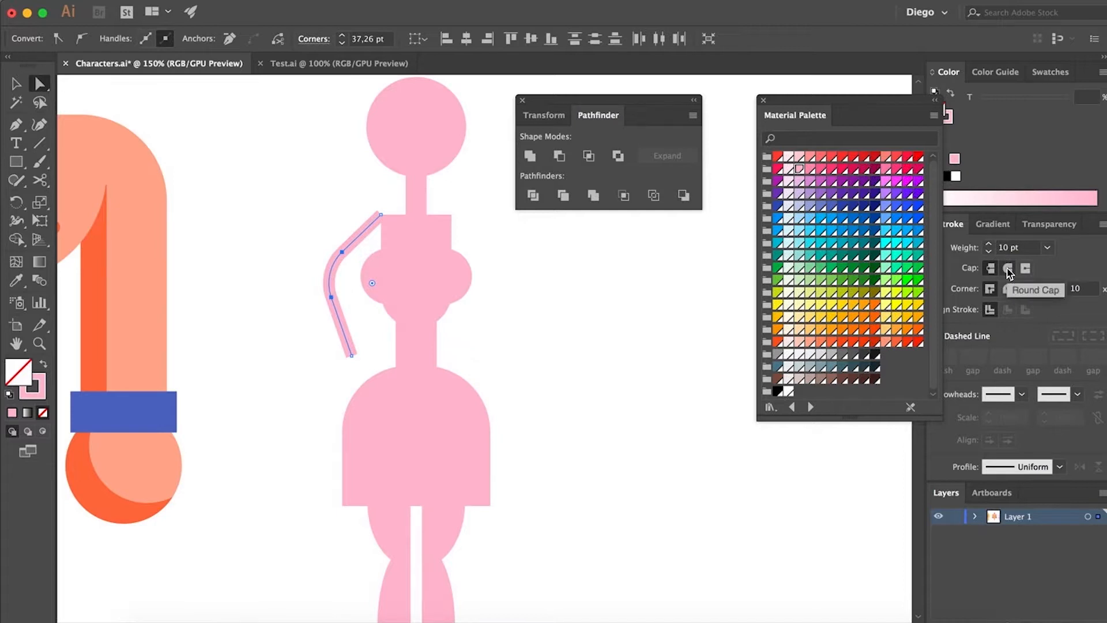
left_click(1008, 269)
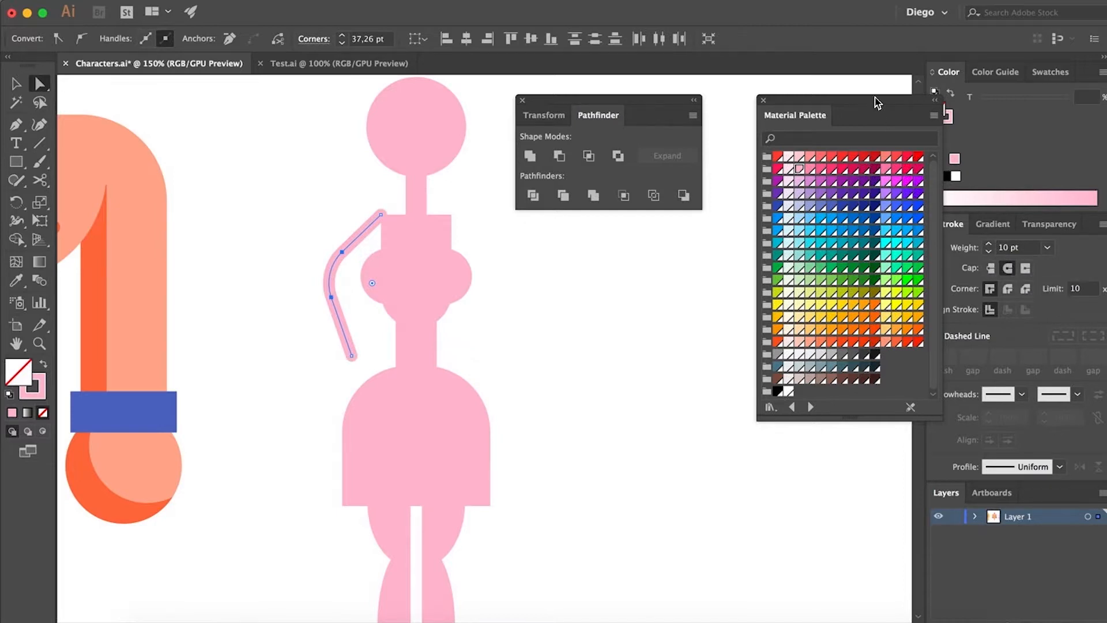
left_click_drag(877, 102, 823, 111)
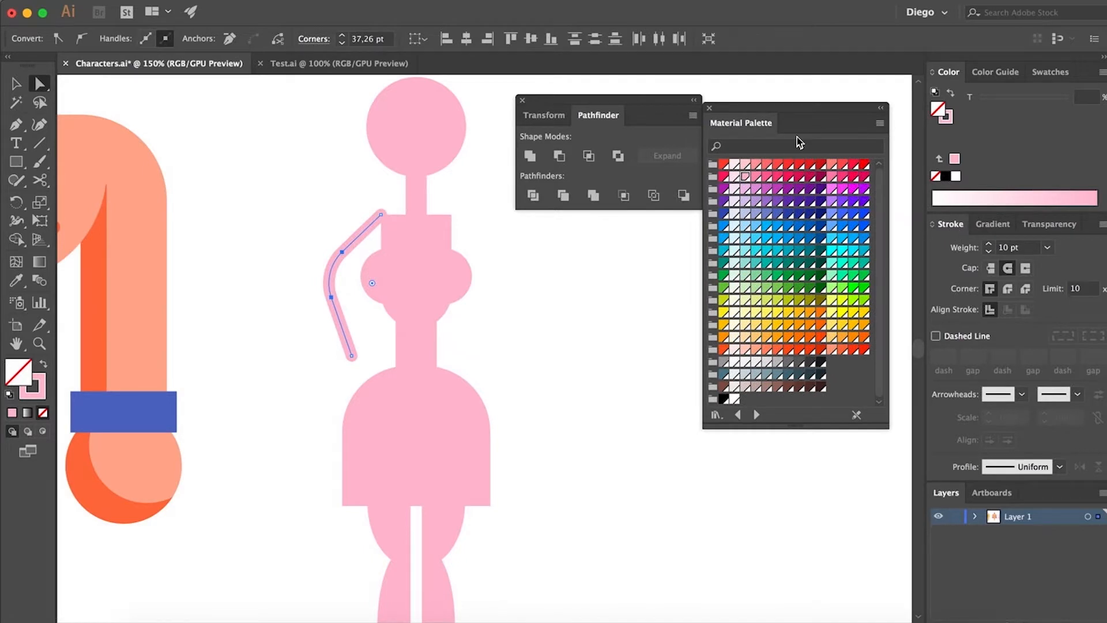
left_click(578, 437)
Thicken the arm's stroke to 15 pt
left_click(341, 252)
left_click(988, 244)
left_click(988, 244)
left_click(988, 244)
left_click(988, 244)
left_click(988, 245)
left_click(608, 352)
Draw a pink circular hand at the arm's wrist end, overlapping the skirt's upper-left curve
key("super+=")
left_click_drag(344, 411, 354, 407)
left_click_drag(16, 162, 59, 202)
left_click_drag(333, 391, 376, 451)
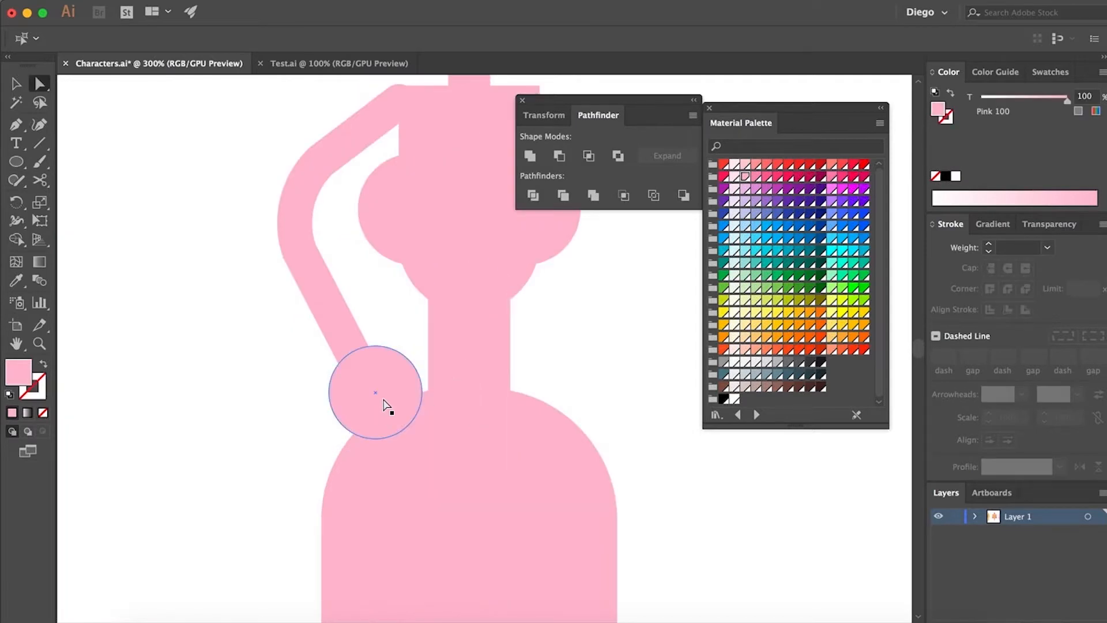
left_click_drag(383, 399, 396, 427)
left_click(250, 418)
Extend the arm's wrist end into the hand and lower the upper point of the elbow curve
left_click_drag(362, 372, 372, 412)
left_click(301, 250)
left_click(321, 162, "shift")
left_click_drag(321, 162, 320, 184)
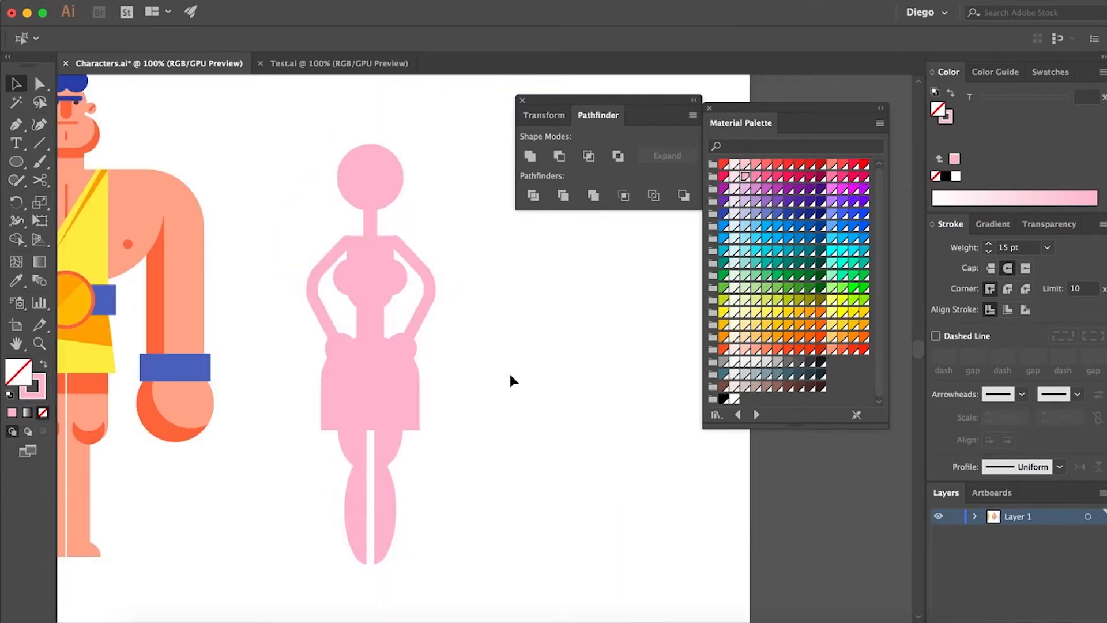
Draw a circle filled with Purple 300, about half the head's width, centred on the top of the head
left_click(17, 163)
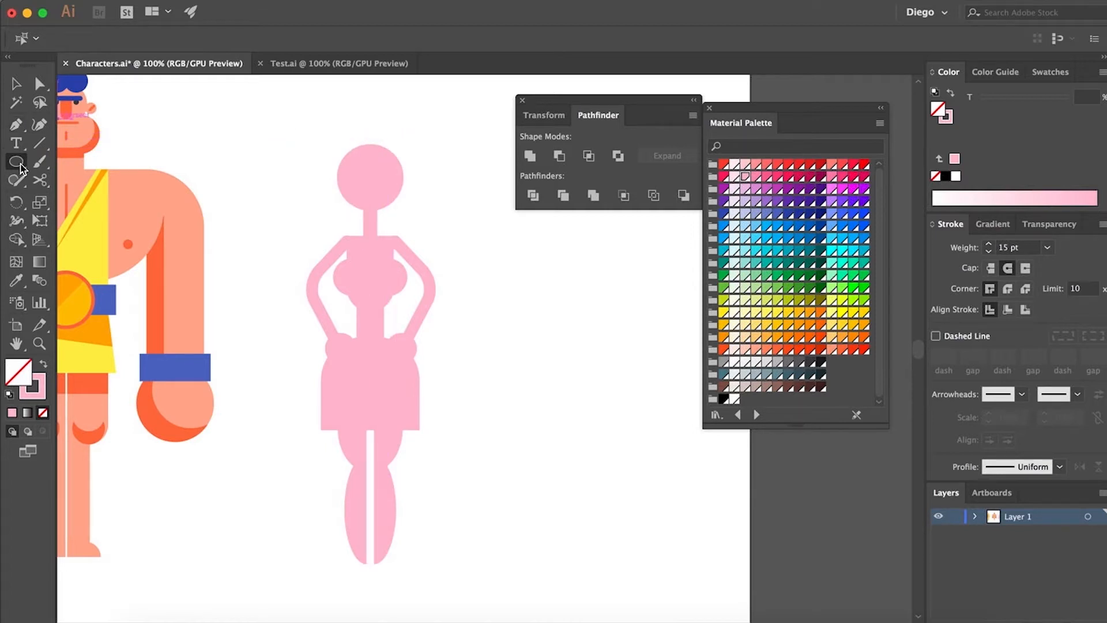
scroll(345, 98, "up", 2)
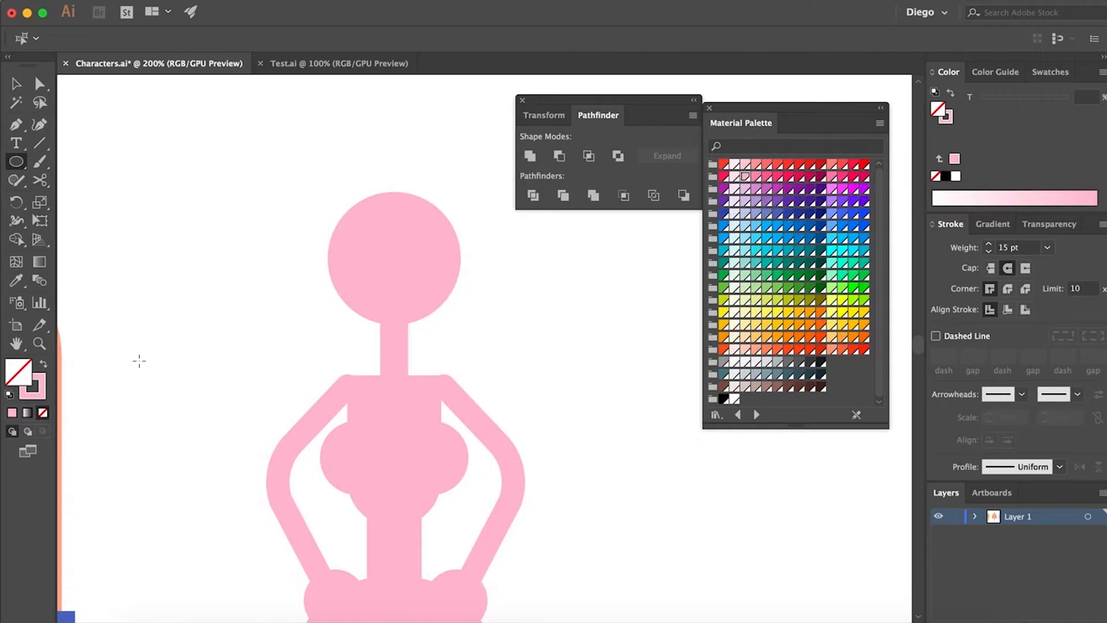
left_click(43, 369)
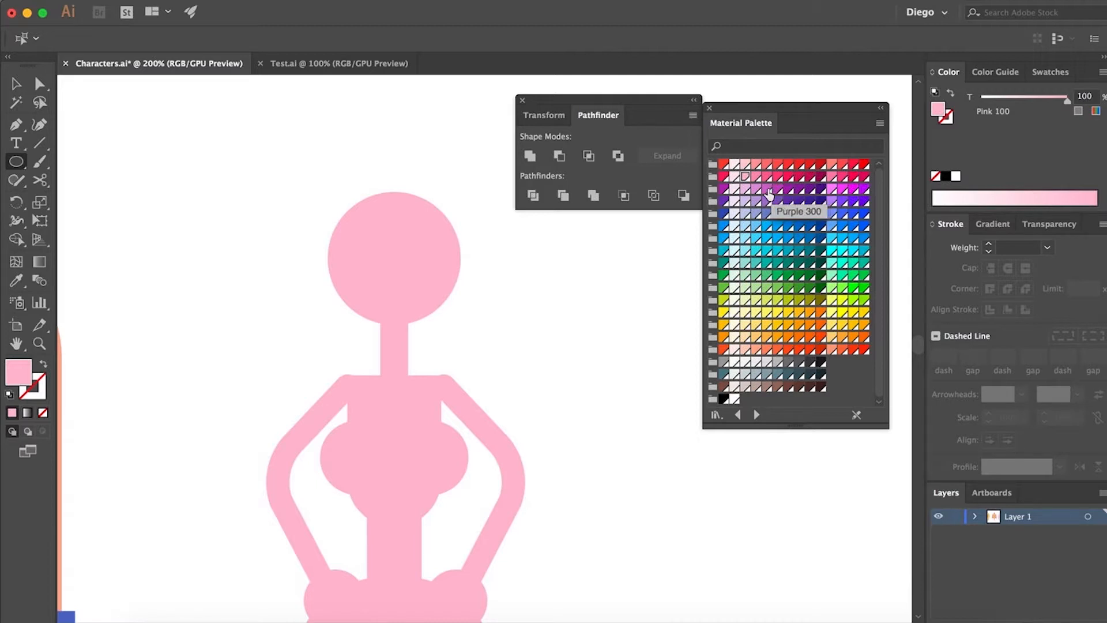
left_click(766, 188)
left_click_drag(395, 190, 357, 173)
key("a")
left_click(487, 238)
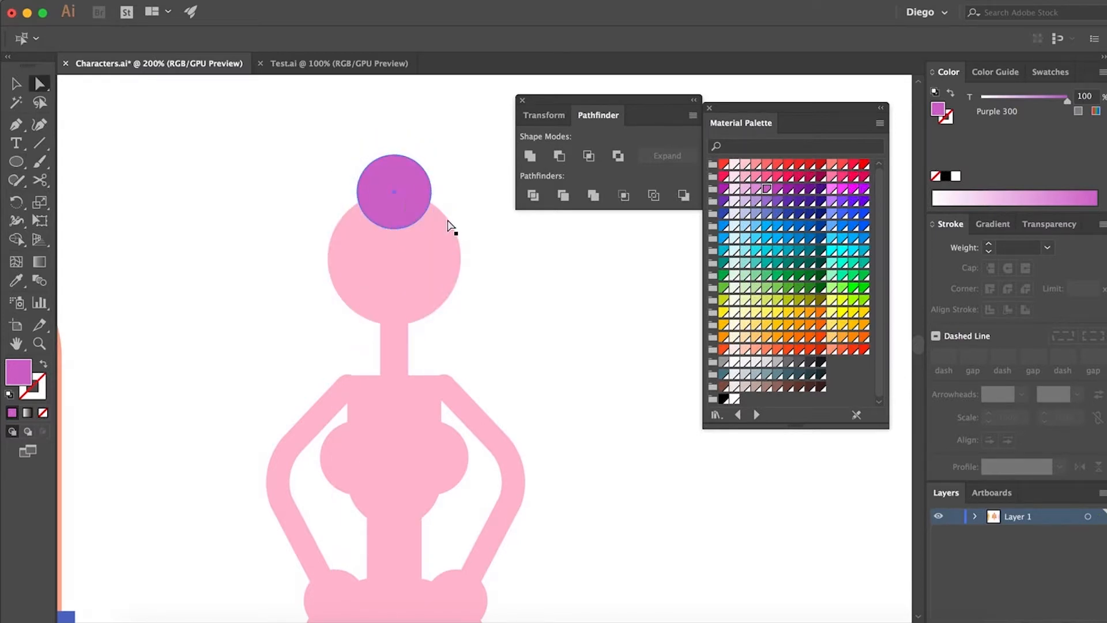
Draw a slightly smaller purple circle at the head's upper left, overlapping the first one, and send it to the back
left_click(16, 169)
left_click_drag(317, 179, 380, 244)
key("a")
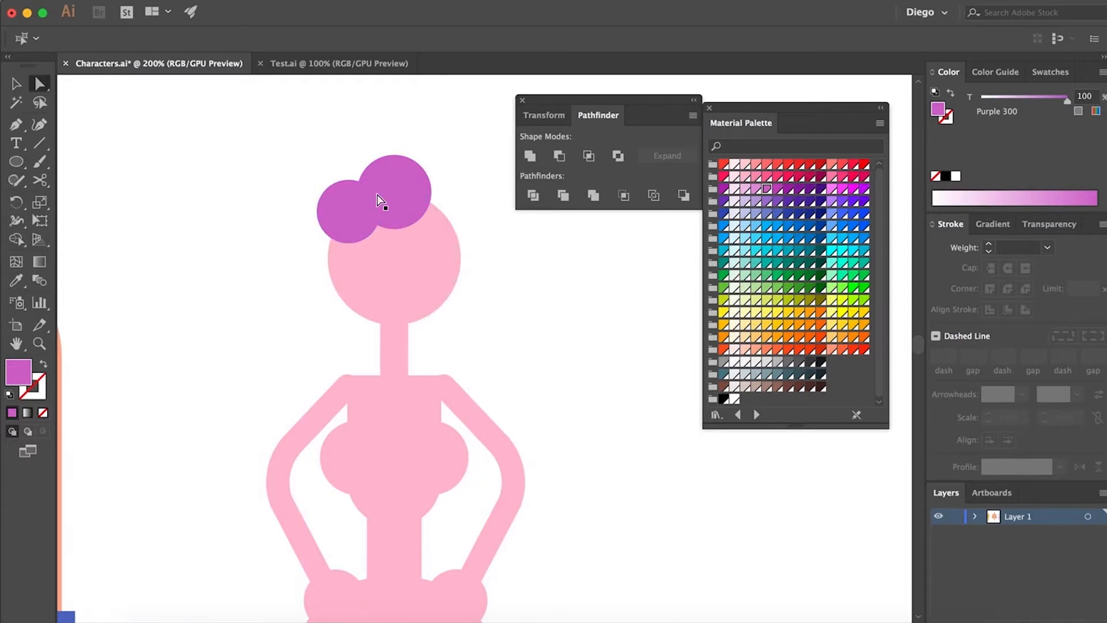
left_click(339, 214)
left_click(206, 2)
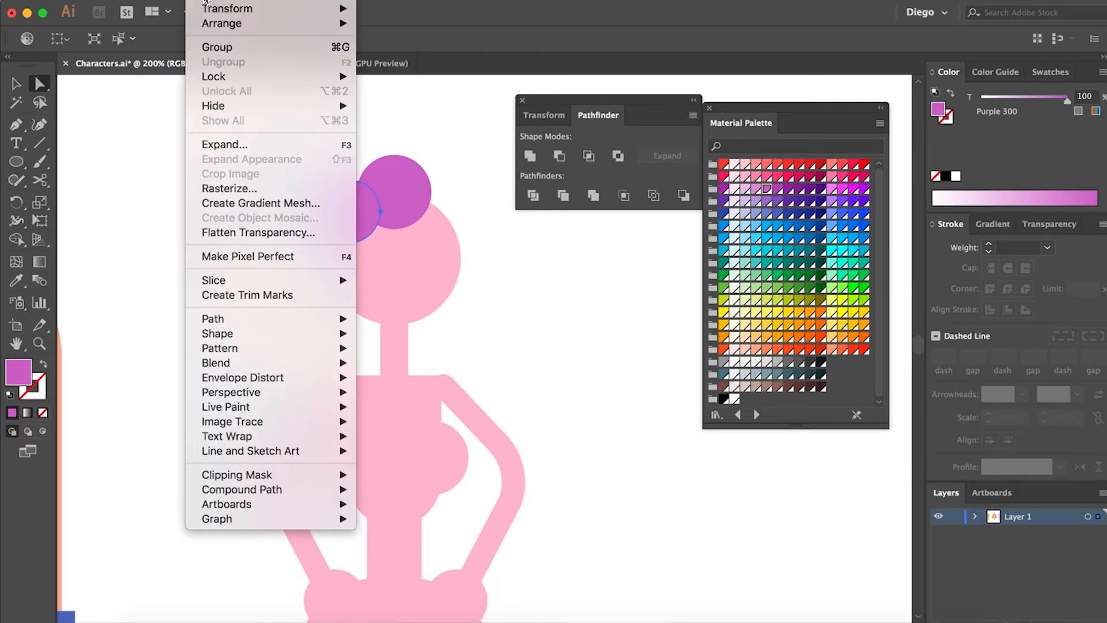
mouse_move(206, 24)
left_click(399, 68)
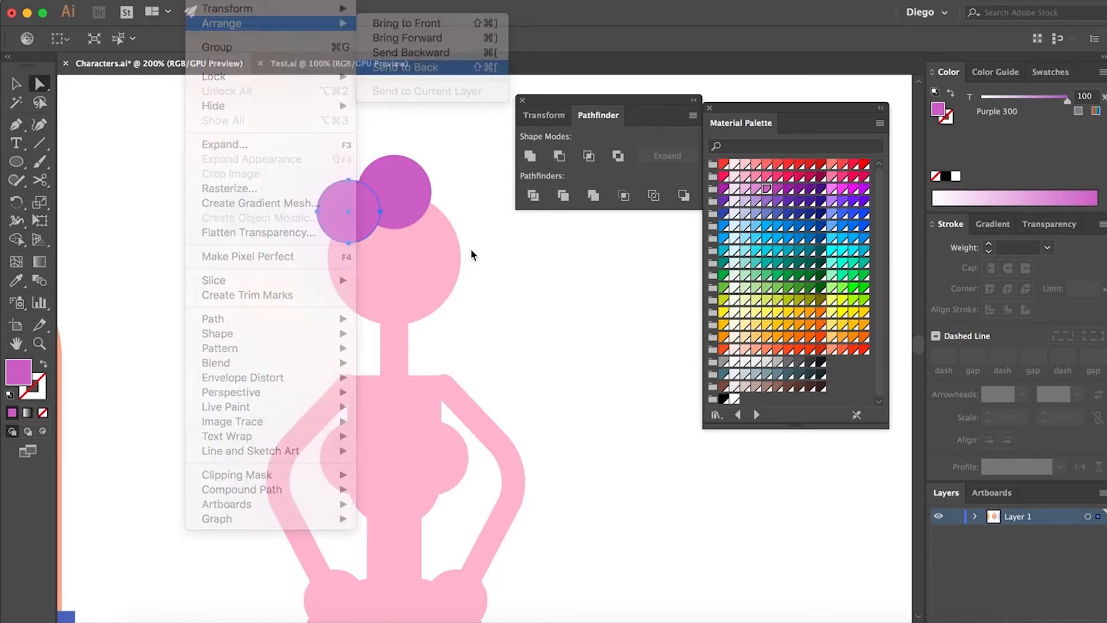
Duplicate the small purple circle from the head's upper left to its upper right, behind the head
left_click_drag(346, 210, 429, 205)
left_click_drag(539, 288, 495, 256)
Draw a larger purple circle behind the left side of the head and duplicate it to the right side
left_click(16, 163)
left_click_drag(280, 240, 329, 270)
key("a")
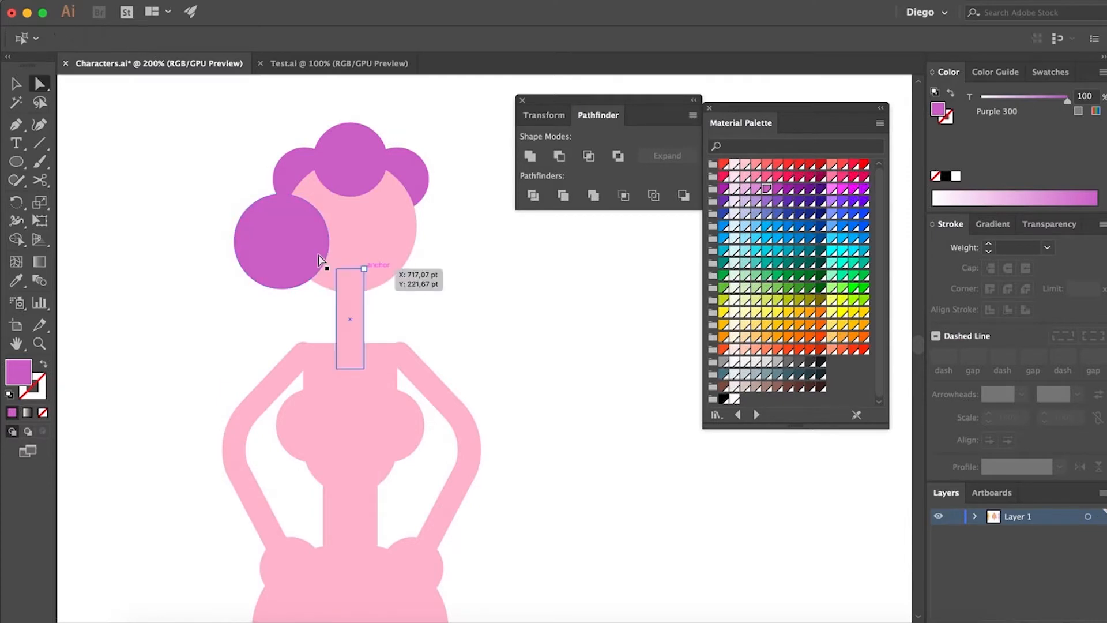
left_click(288, 246)
key("super+x")
key("super+b")
left_click(491, 283)
left_click_drag(264, 262, 400, 262)
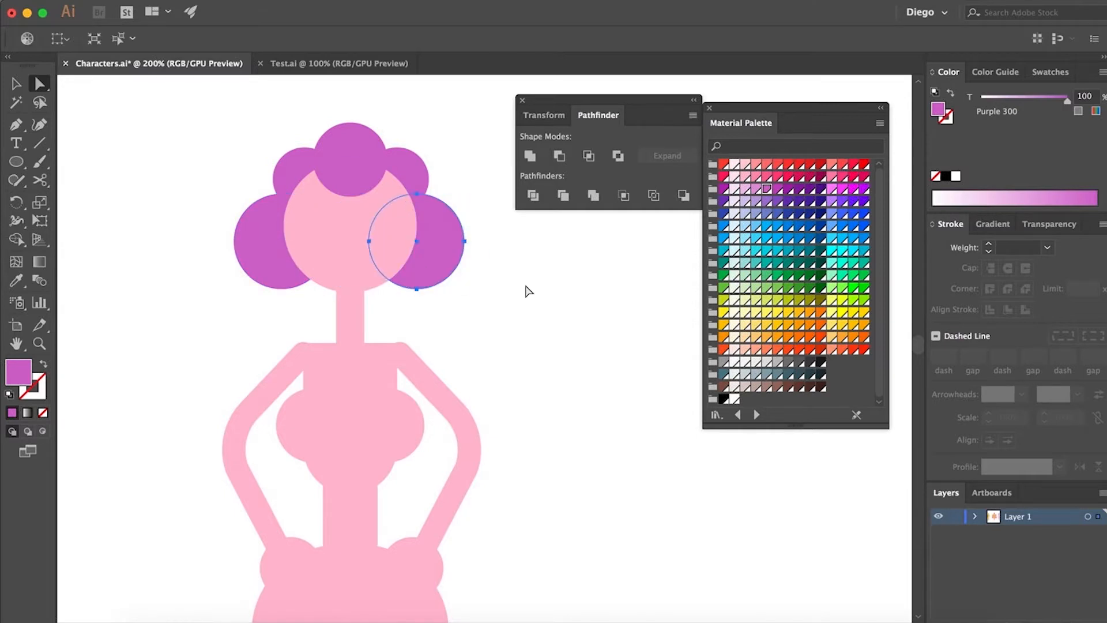
Draw an even larger purple circle behind the left shoulder and duplicate it behind the right shoulder to fill out the hair
scroll(369, 262, "down", 2)
key("l")
left_click_drag(208, 234, 337, 382)
key("a")
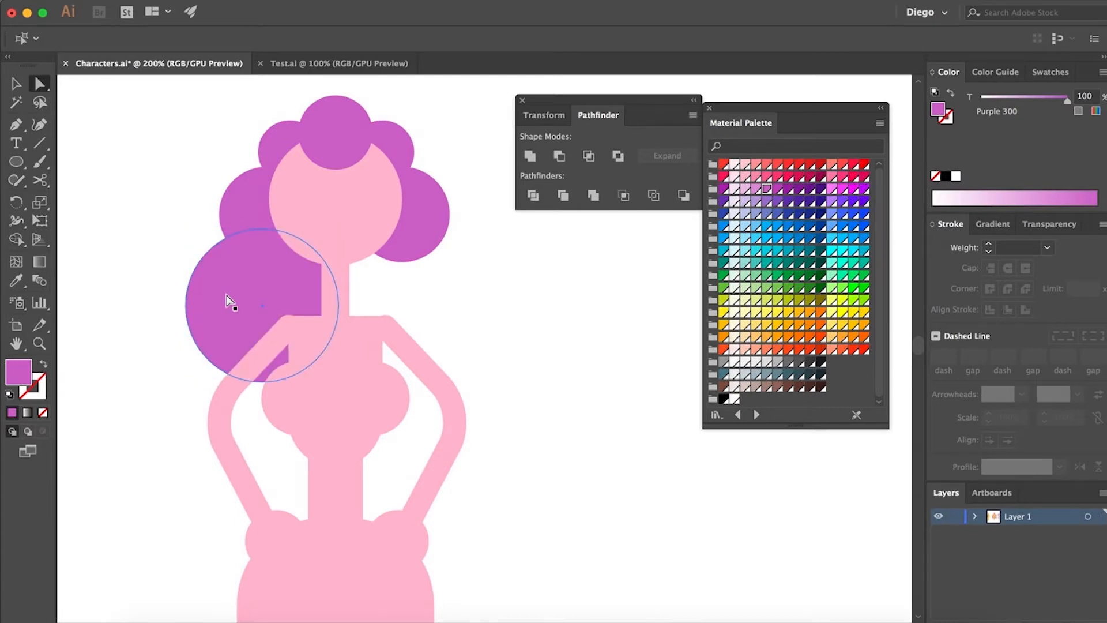
left_click_drag(223, 297, 366, 300)
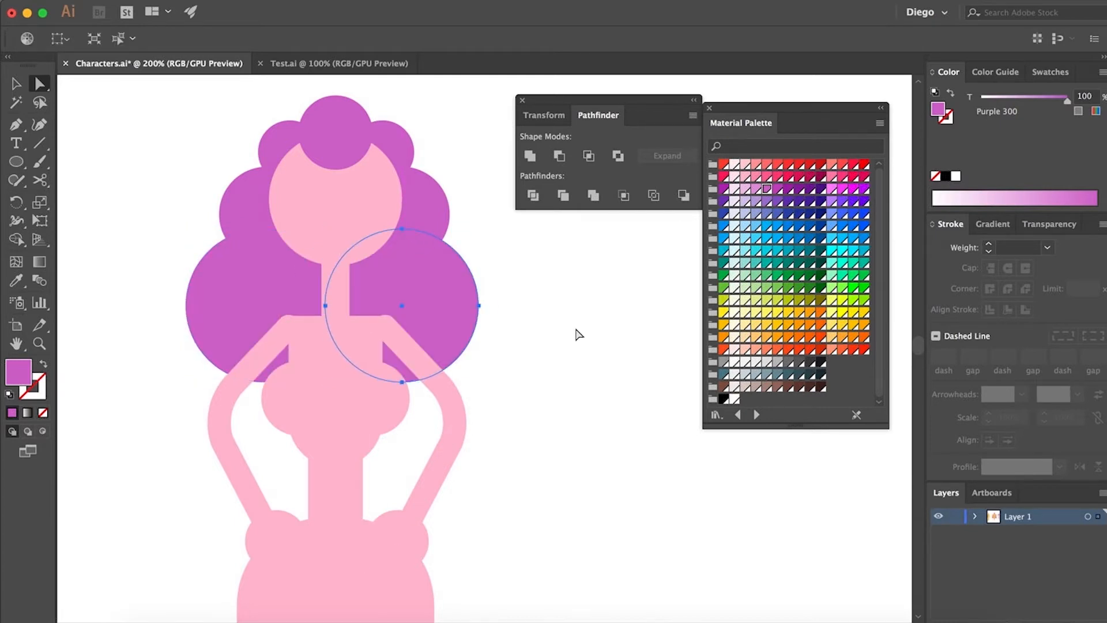
Duplicate the whole female figure to its right and recolour the copy's fills and arm strokes with 000000 as a silhouette
key("super+minus")
key("super+minus")
key("super+minus")
key("v")
left_click_drag(227, 153, 403, 497)
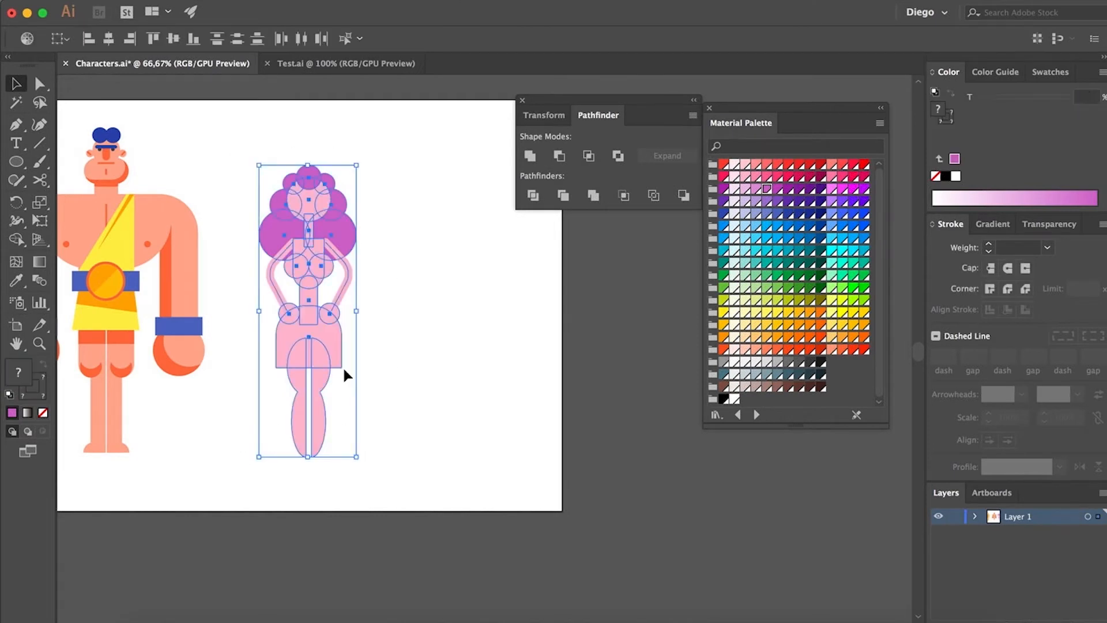
left_click_drag(311, 348, 433, 348)
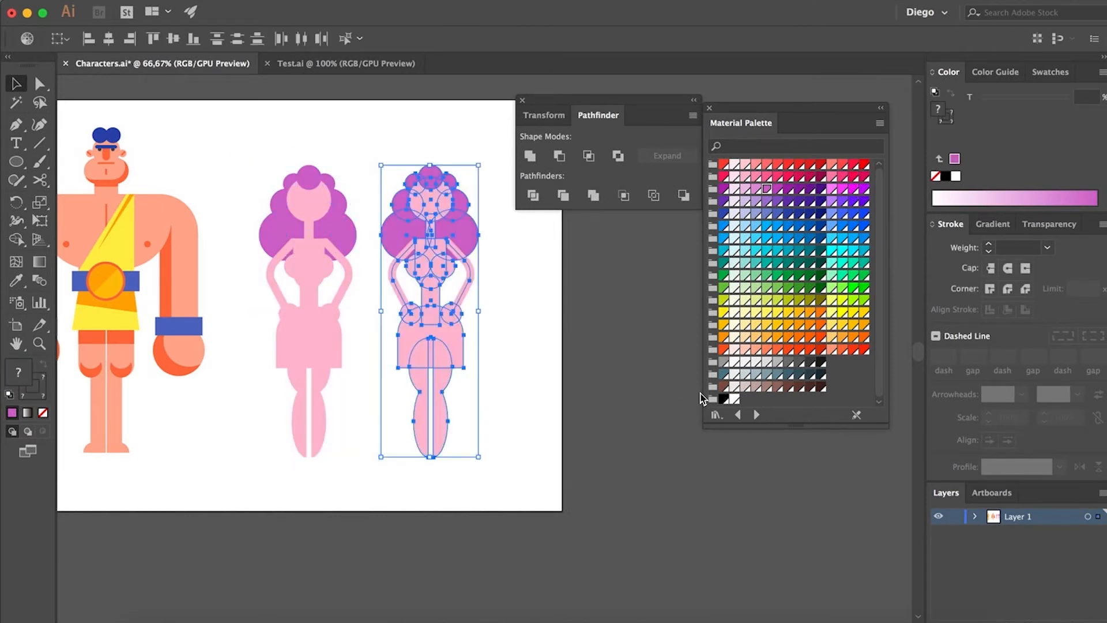
left_click(722, 399)
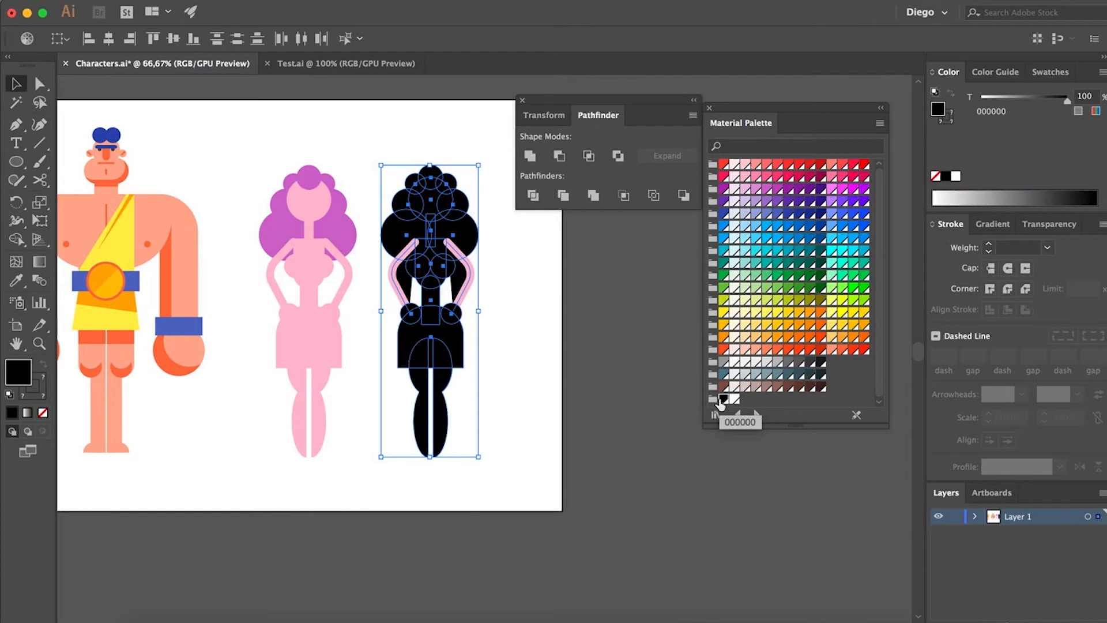
key("x")
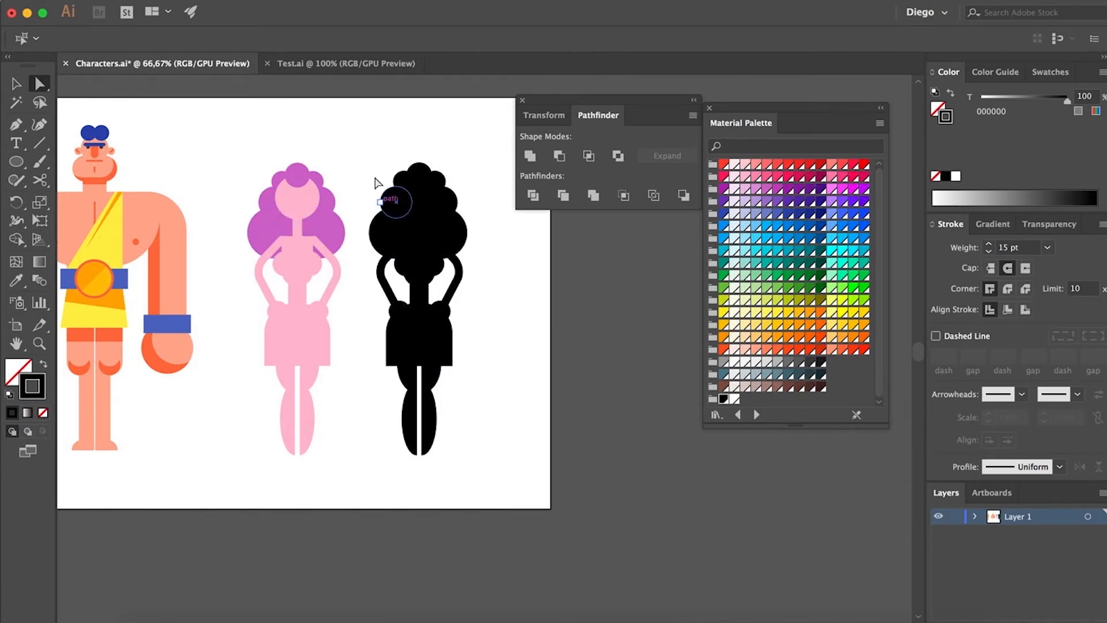
Delete the black silhouette copy of the female figure
left_click_drag(362, 159, 481, 473)
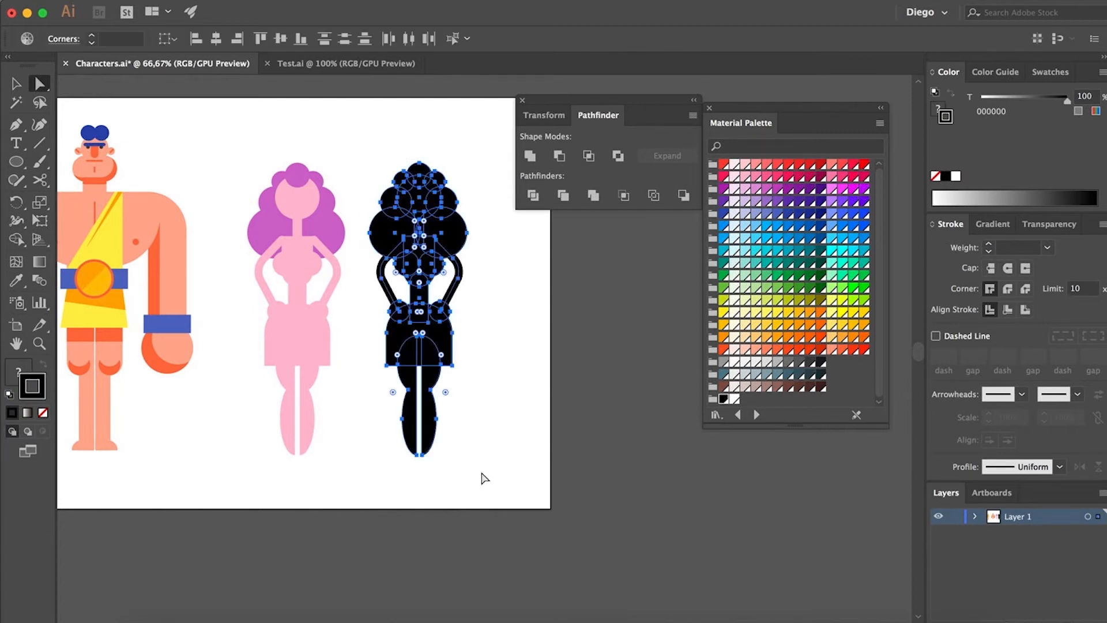
key("Delete")
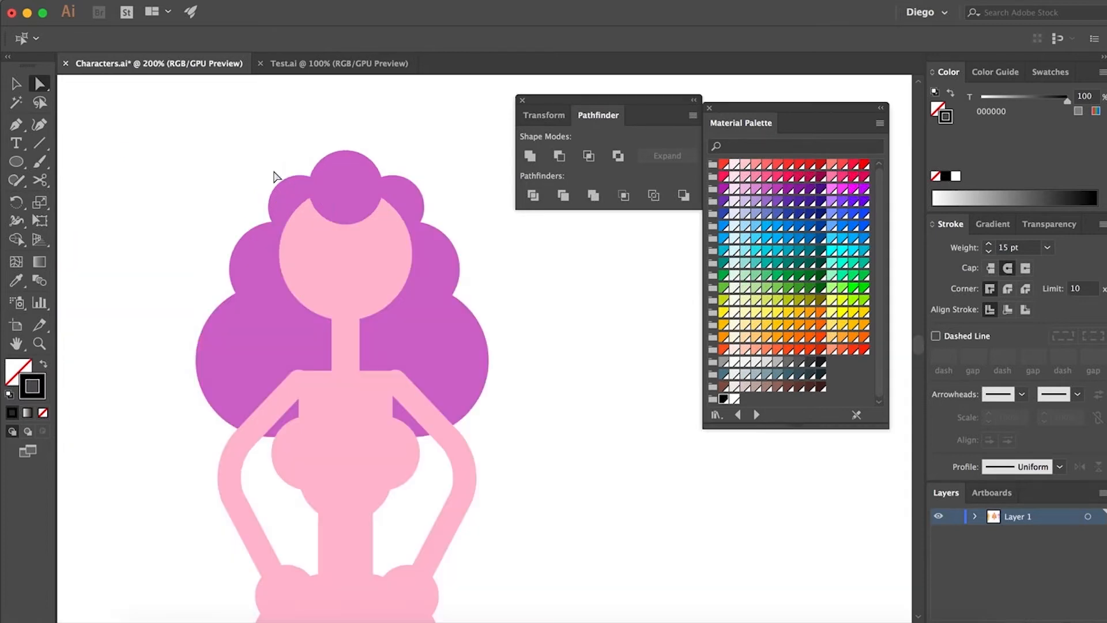
Select the two small upper hair circles and the hair circle on top of the head
left_click_drag(271, 173, 421, 202)
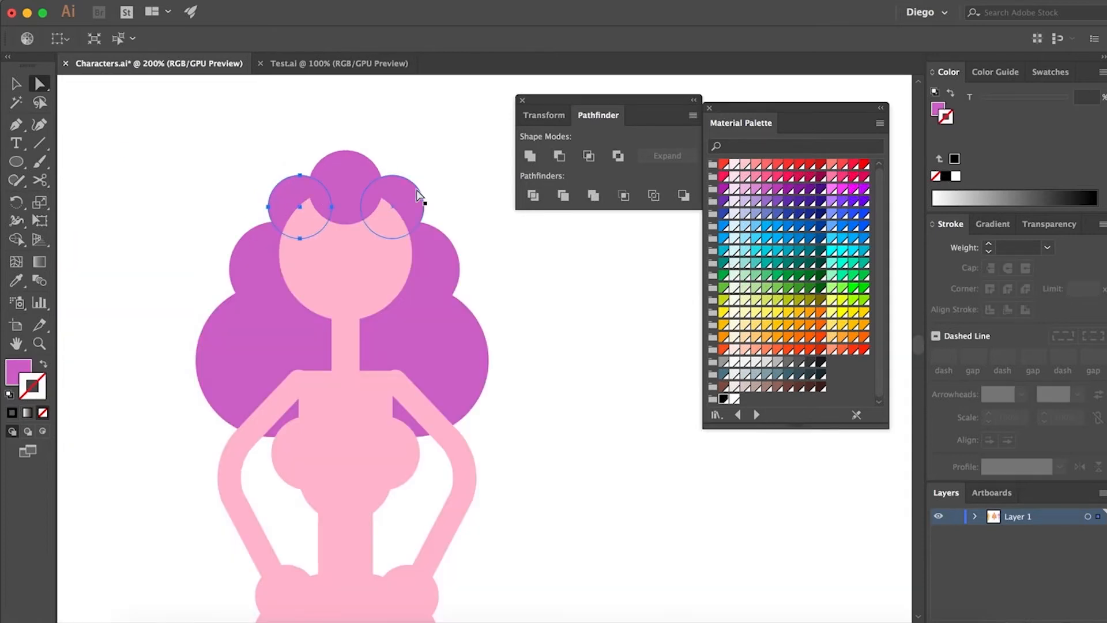
left_click(341, 163)
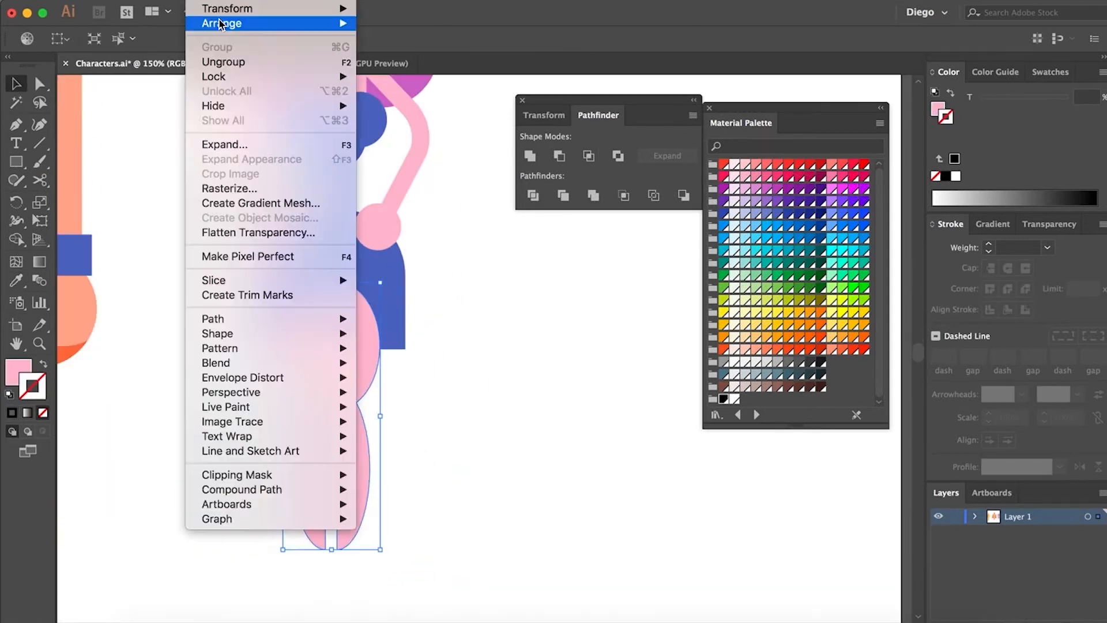
key("p")
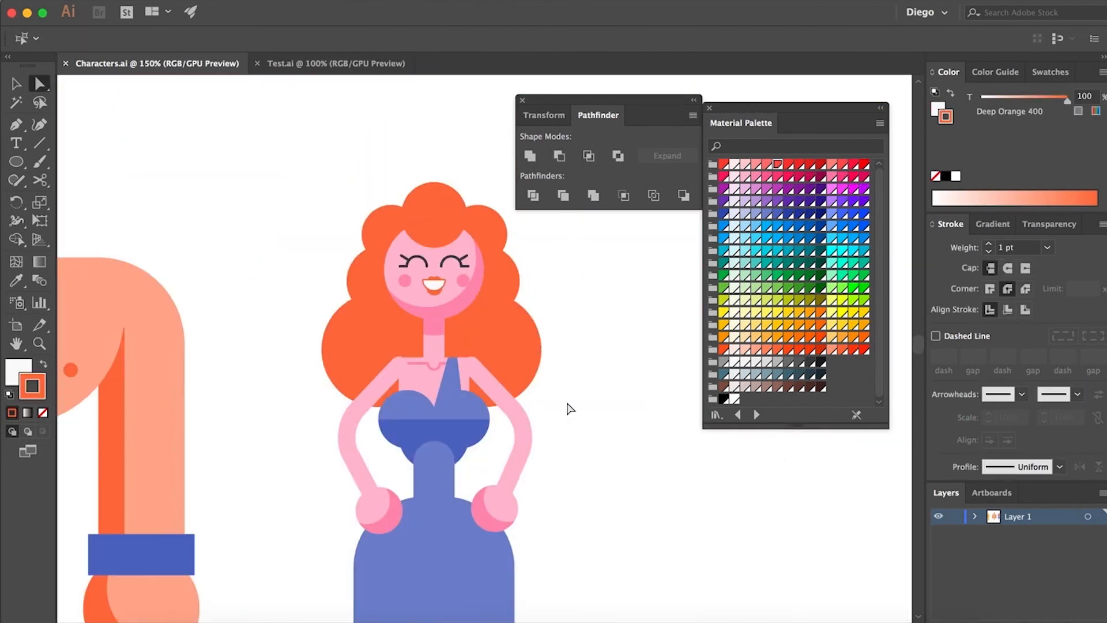
Enlarge the orange hair circle beside the left side of the woman's face so it bulges further outward
left_click_drag(569, 433, 533, 383)
scroll(561, 332, "down", 1)
left_click_drag(616, 442, 578, 352)
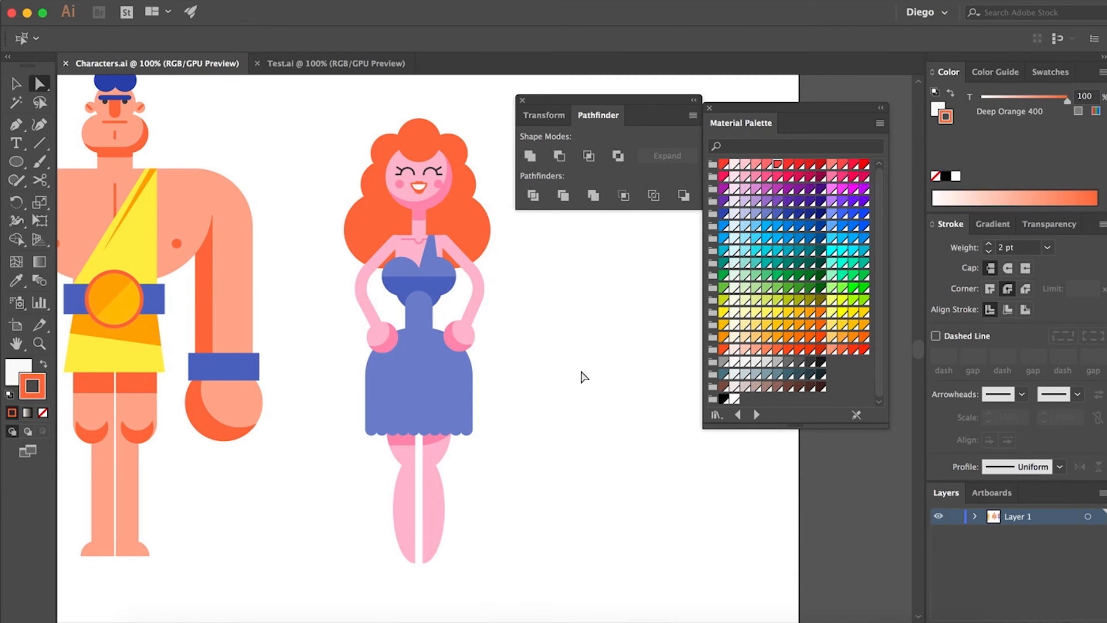
scroll(373, 167, "up", 1)
left_click(377, 181)
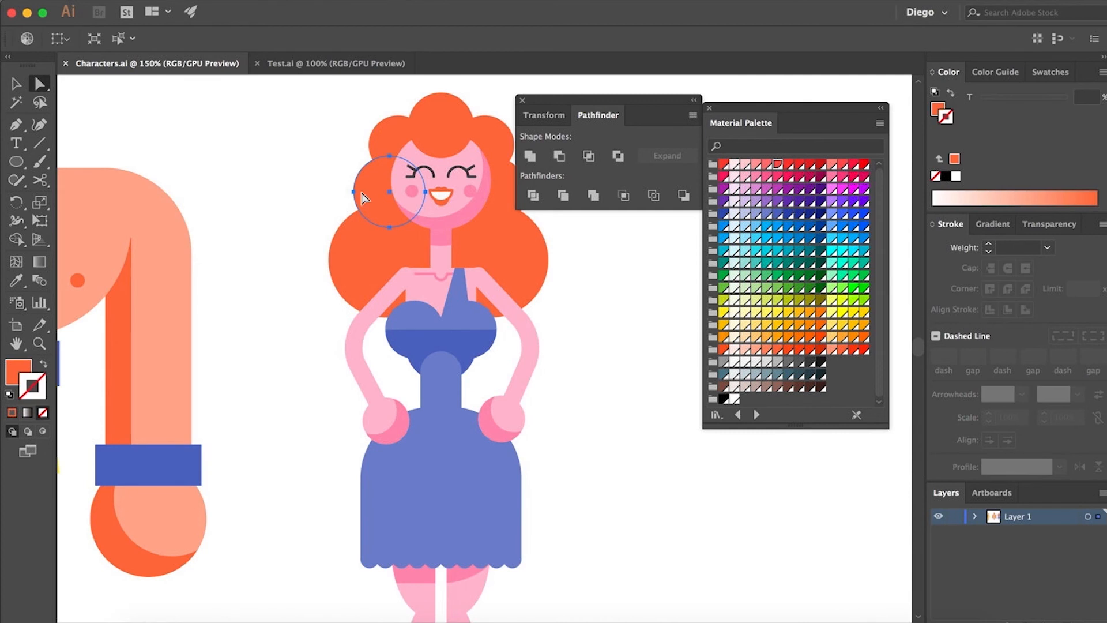
key("v")
left_click_drag(353, 192, 390, 205)
key("a")
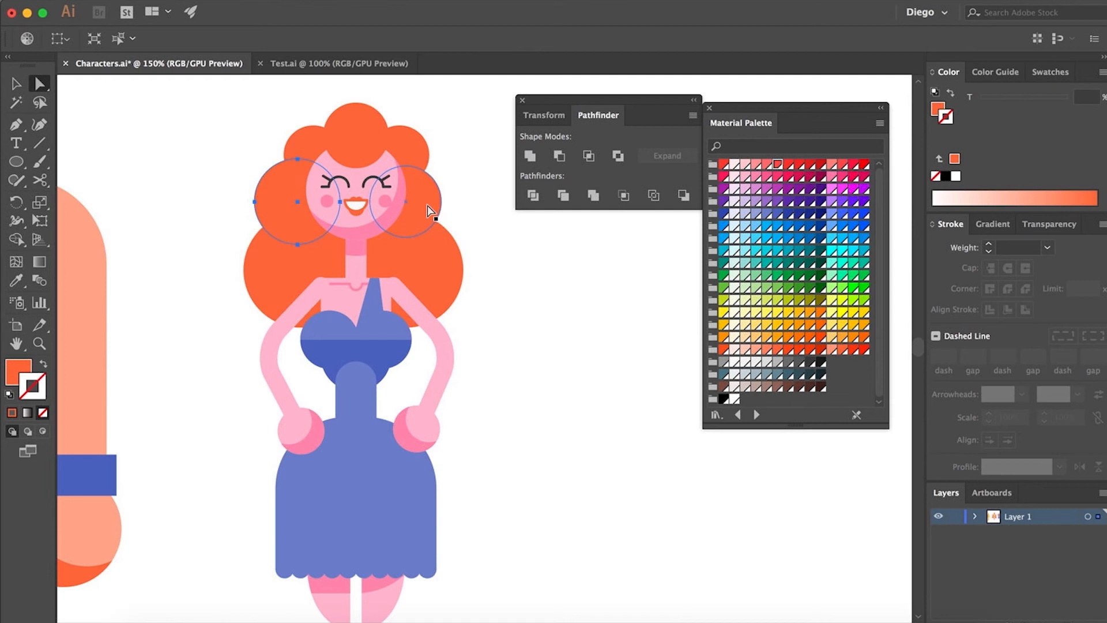
Widen the hair on the right side of the face with a hair circle matching the enlarged left one
left_click_drag(445, 201, 456, 201)
left_click(511, 241)
key("ctrl+1")
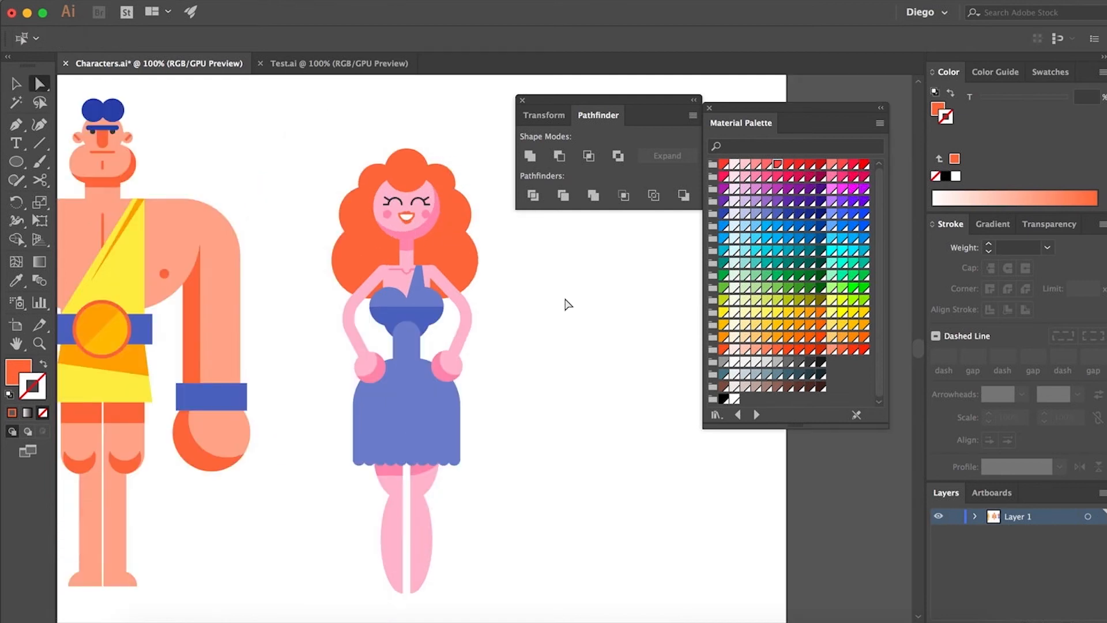
Adjust the hair circle beside the right side of the face slightly outward to balance the hair's outline
scroll(491, 226, "up", 1)
left_click_drag(466, 209, 484, 227)
left_click(506, 240)
key("ctrl+1")
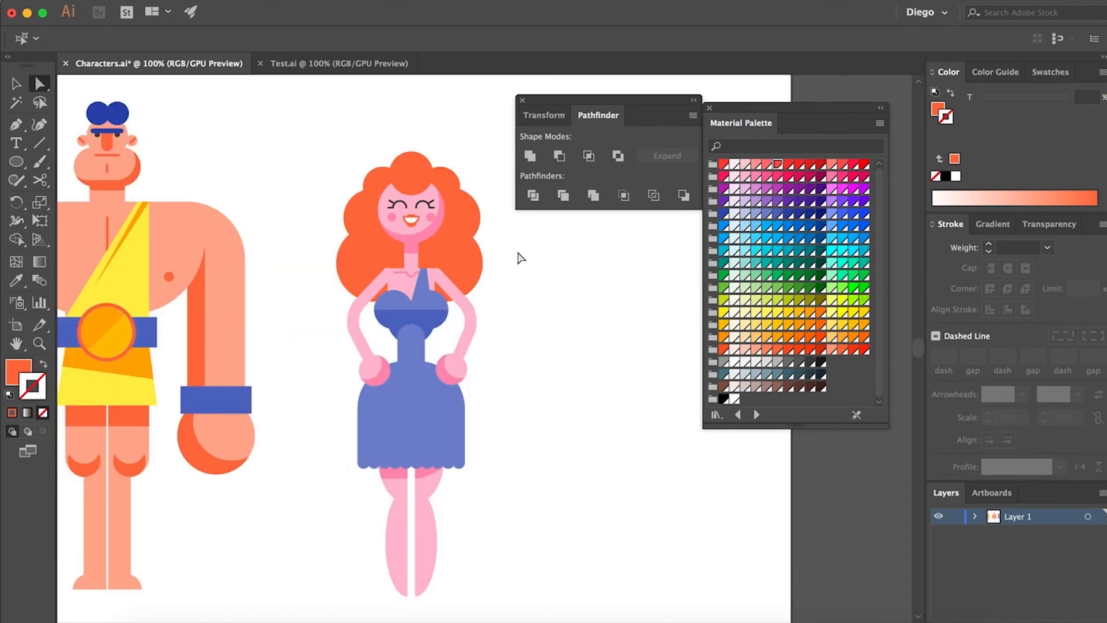
scroll(510, 265, "right", 3)
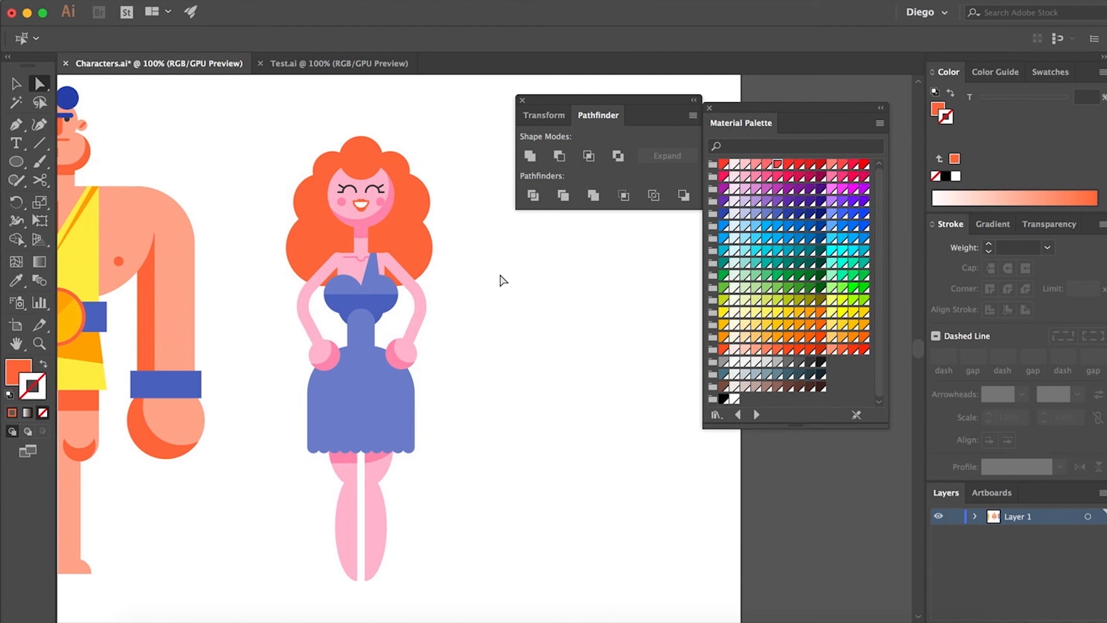